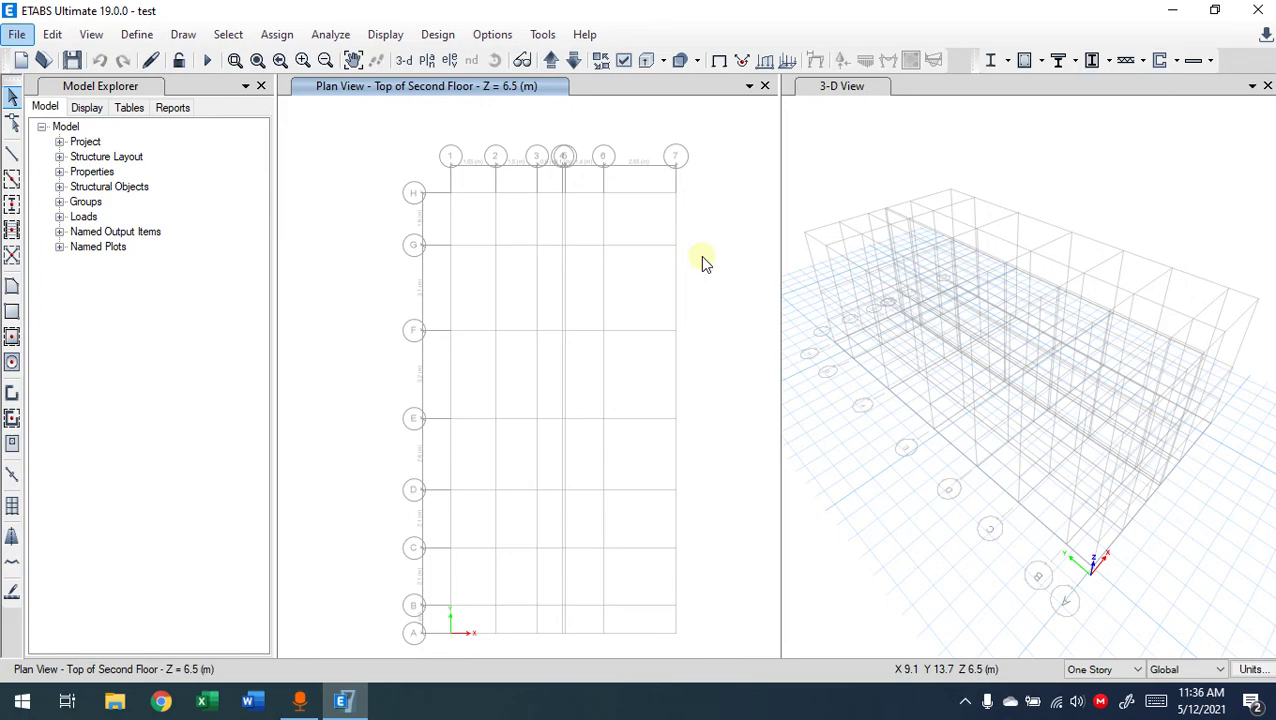
# Delete the WIND, E and Live load patterns from the load pattern definitions, leaving only Dead
pyautogui.click(142, 34)
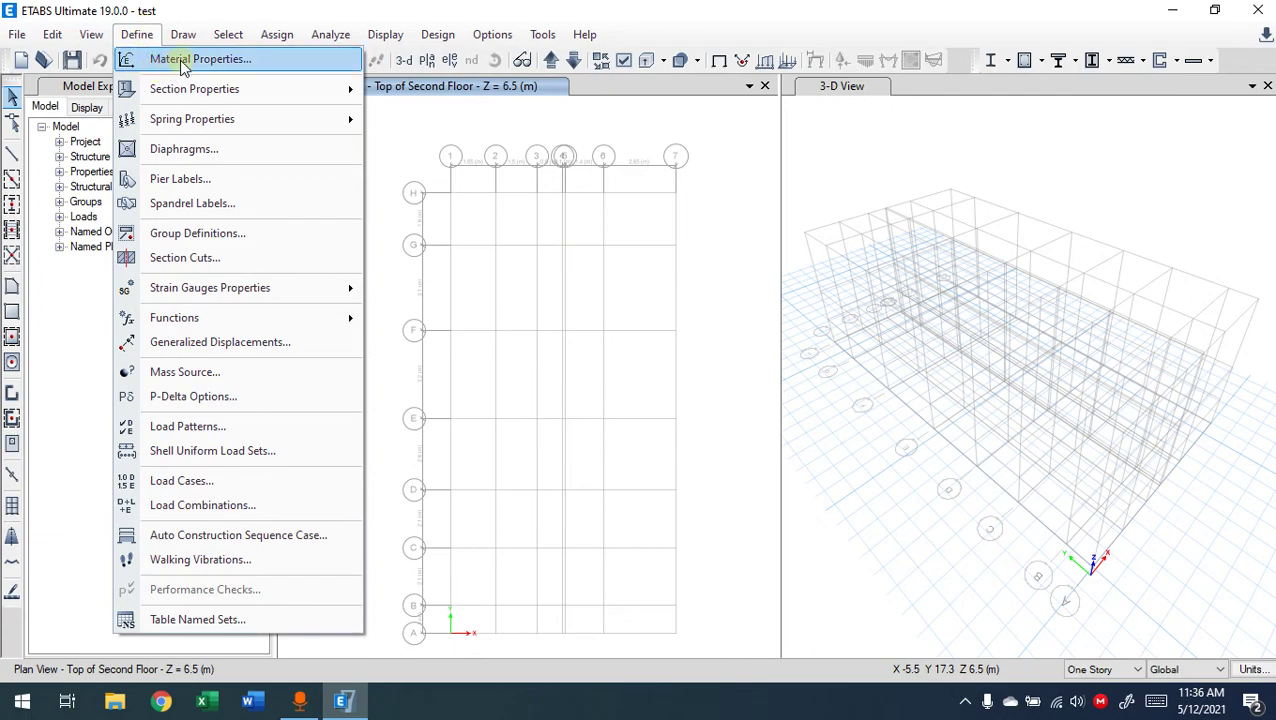
pyautogui.moveTo(186, 91)
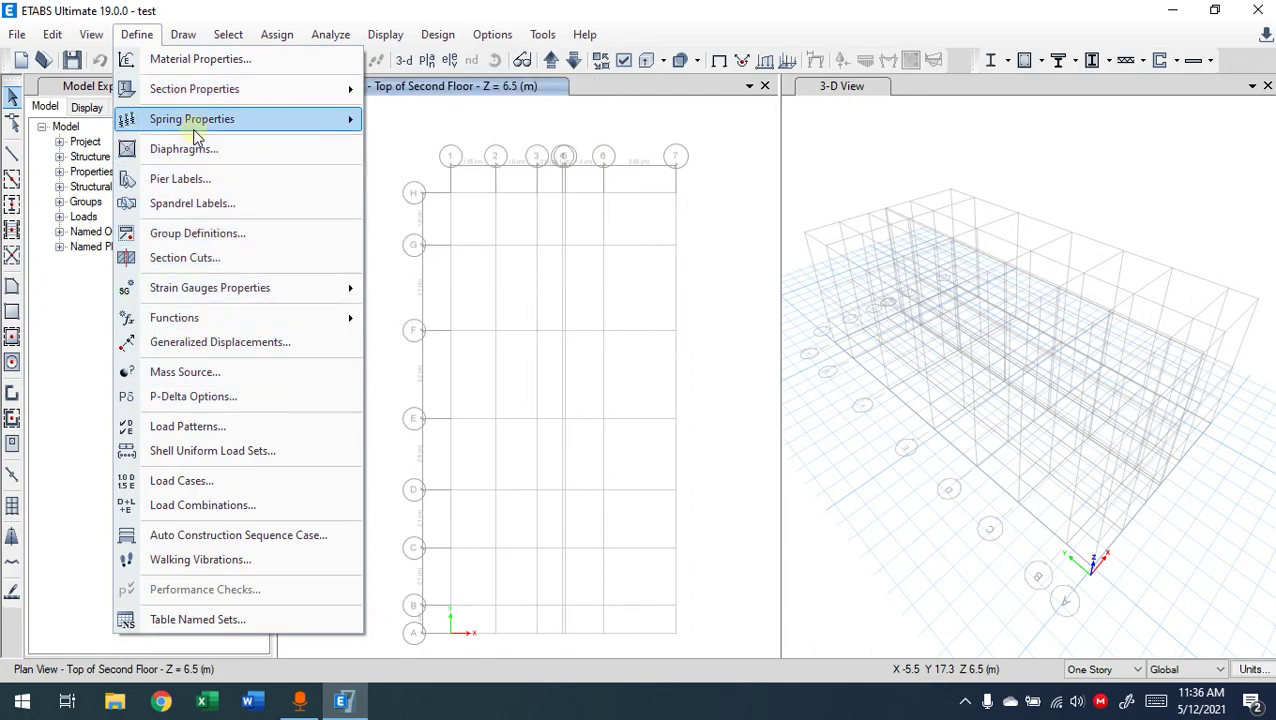
pyautogui.click(189, 430)
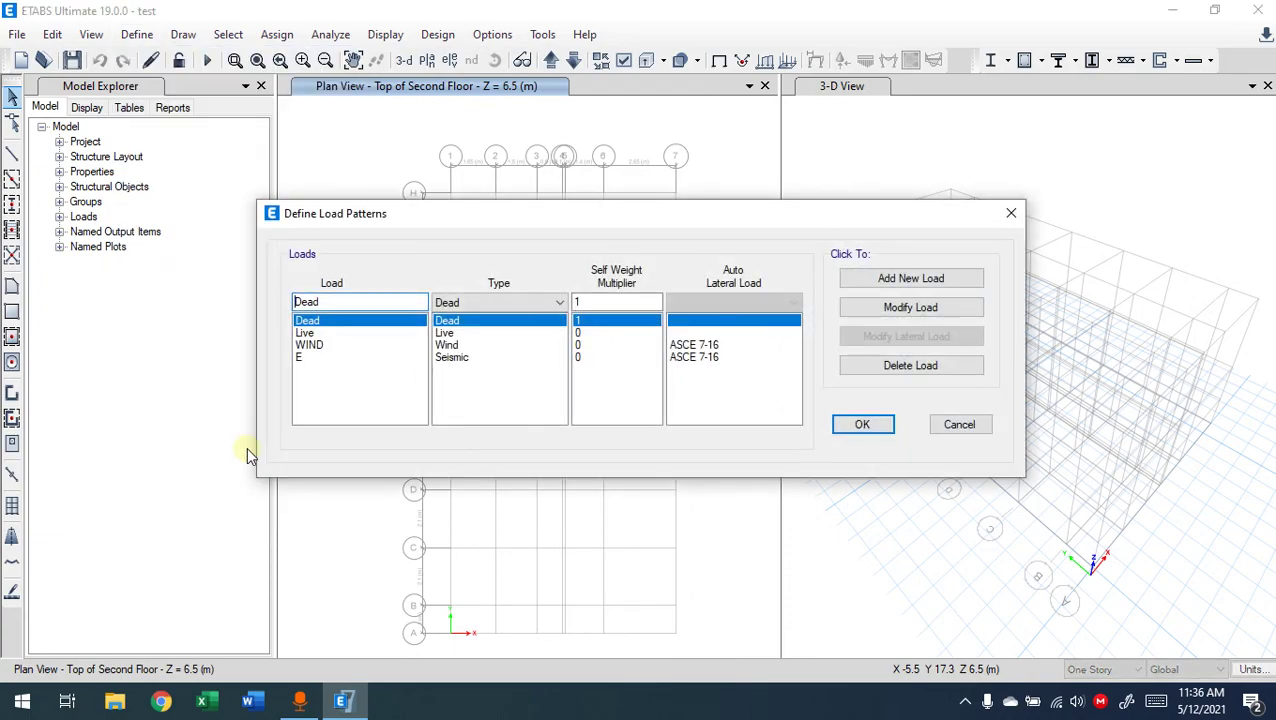
pyautogui.click(340, 345)
pyautogui.click(903, 366)
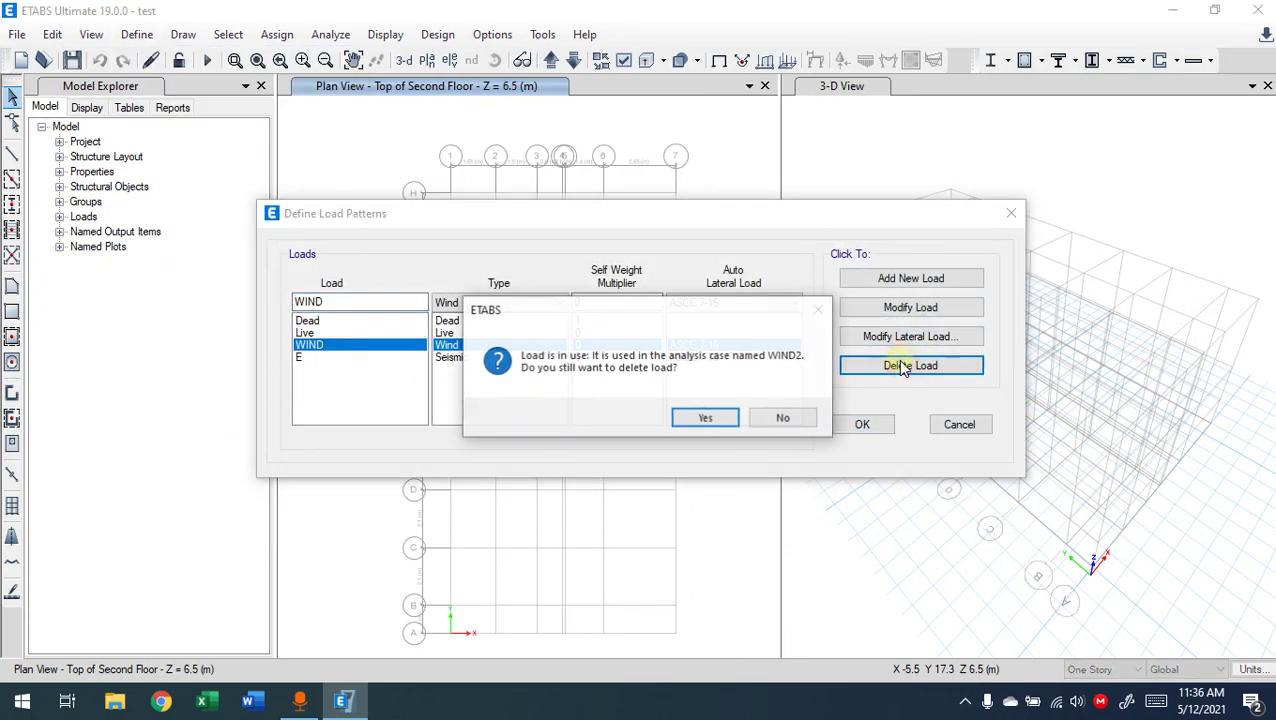
pyautogui.click(706, 417)
pyautogui.click(320, 345)
pyautogui.click(870, 362)
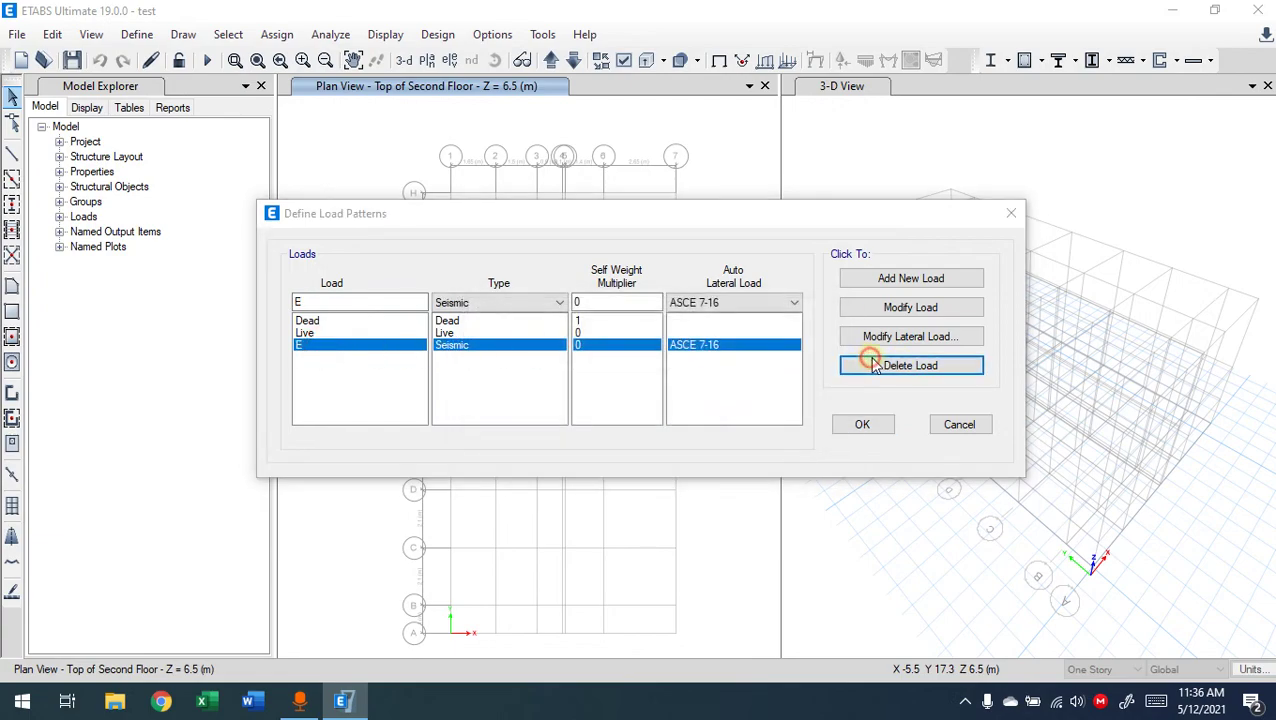
pyautogui.click(682, 418)
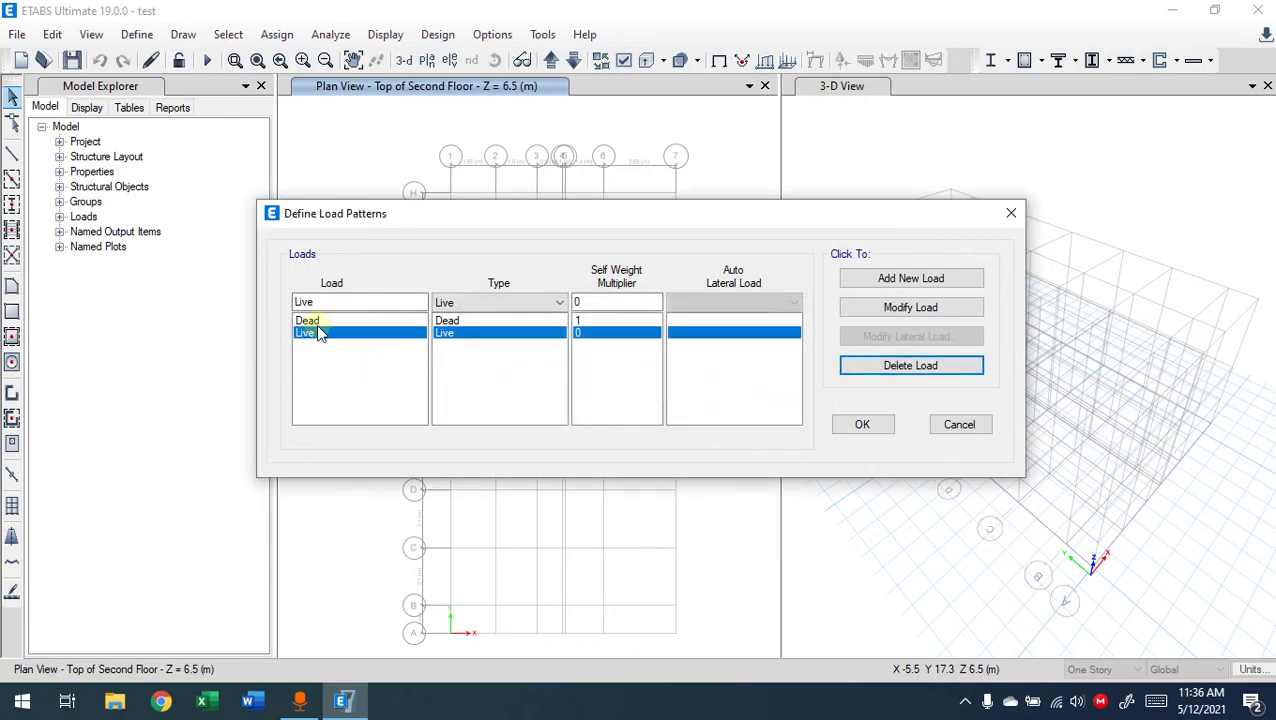
pyautogui.click(891, 366)
pyautogui.click(678, 421)
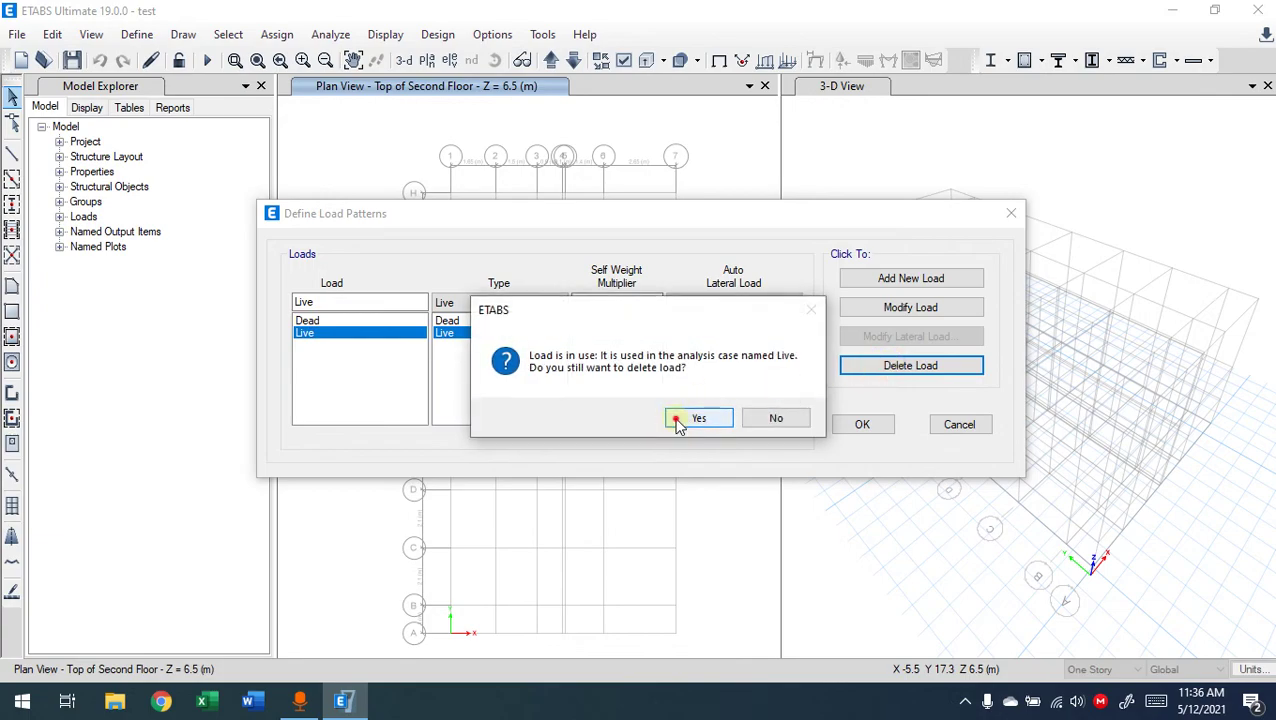
# Add a load pattern named Live with type Live and self weight multiplier 0
pyautogui.doubleClick(368, 302)
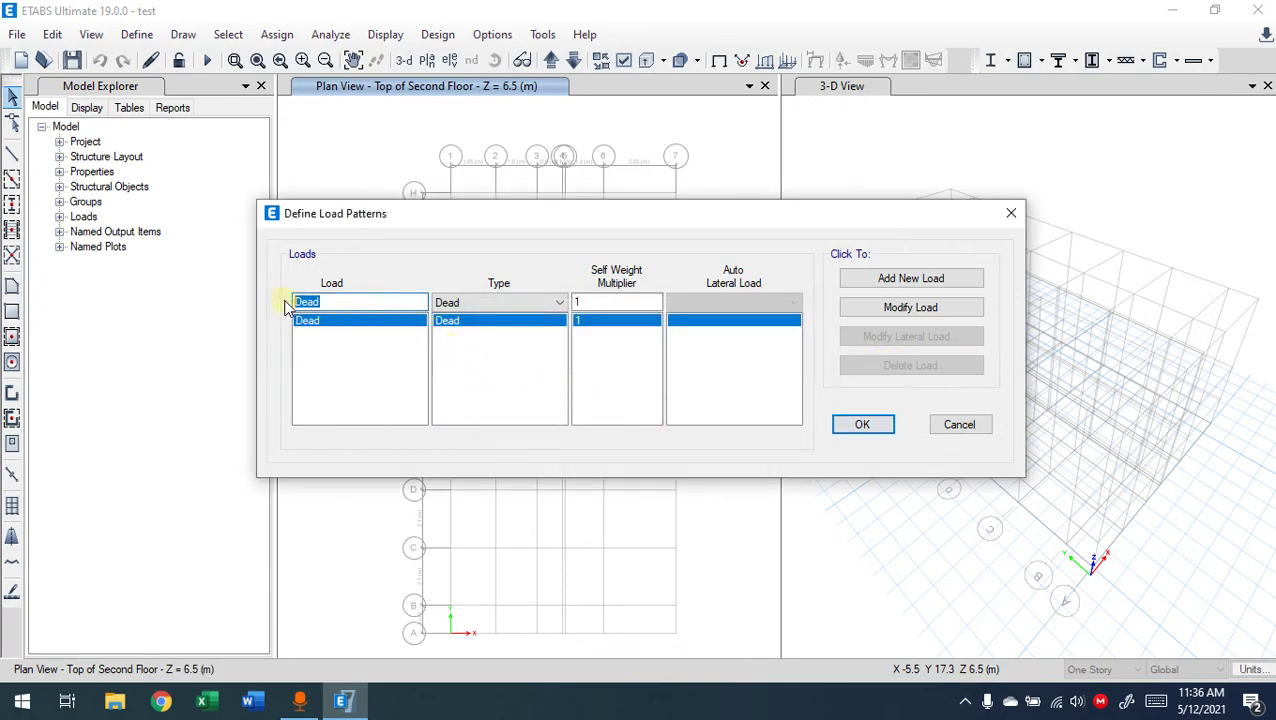
pyautogui.write('Live')
pyautogui.click(472, 301)
pyautogui.click(462, 345)
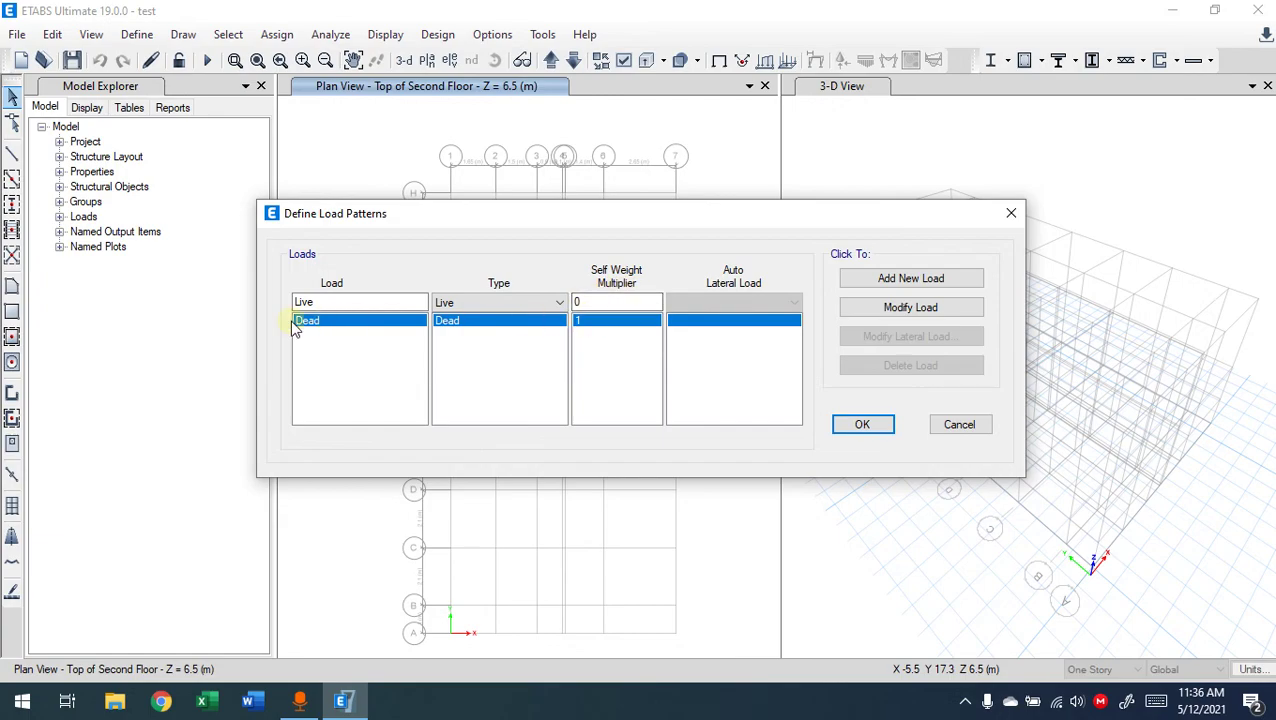
pyautogui.click(905, 285)
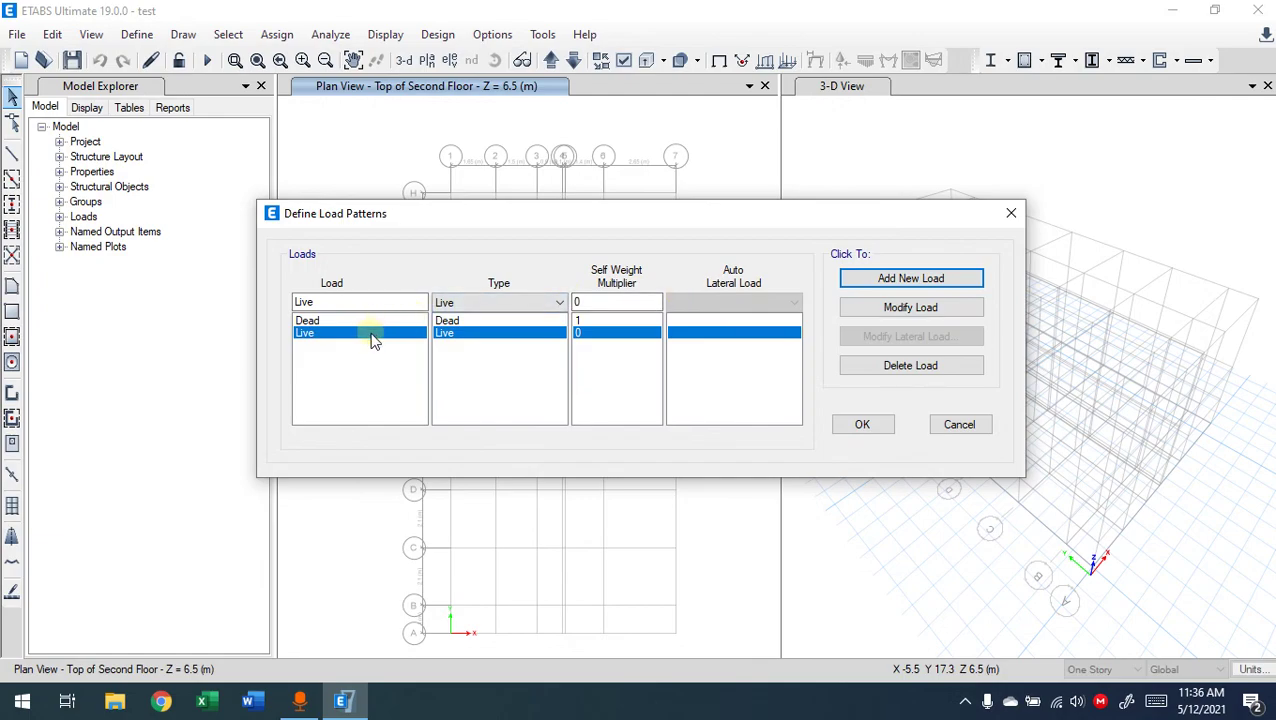
pyautogui.click(933, 309)
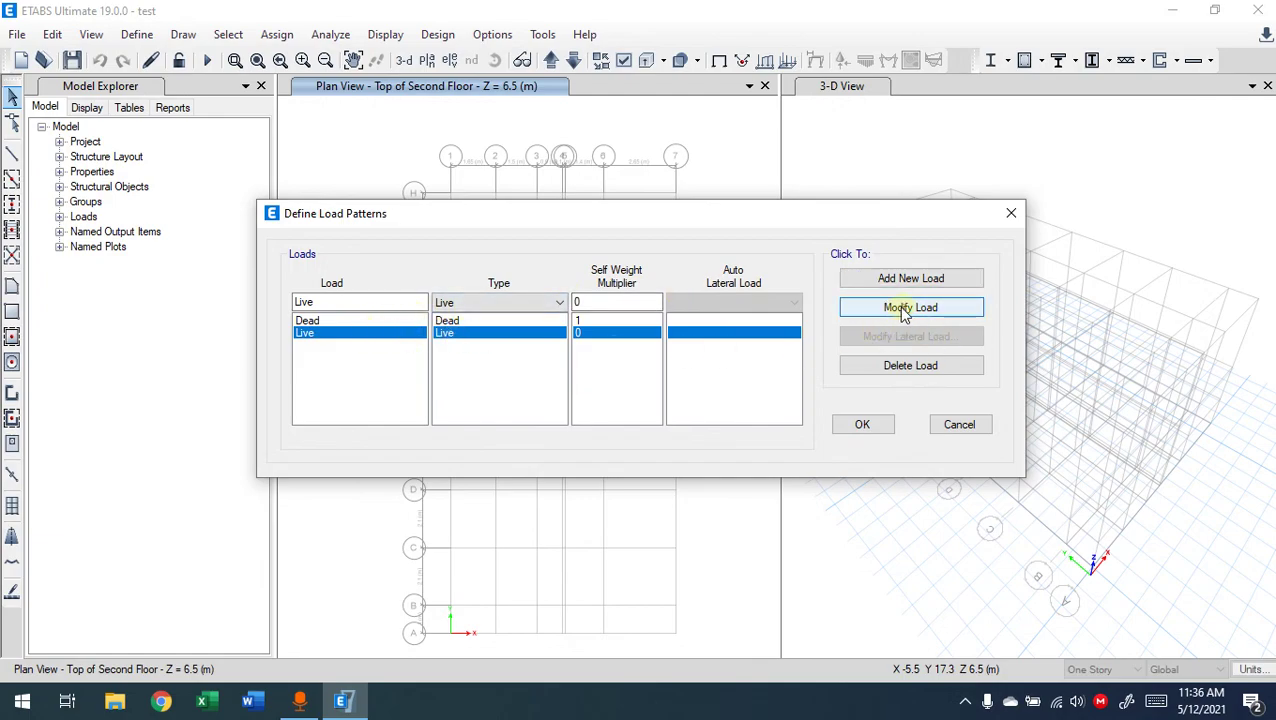
# Try to add the Live load pattern a second time under the same name
pyautogui.click(327, 302)
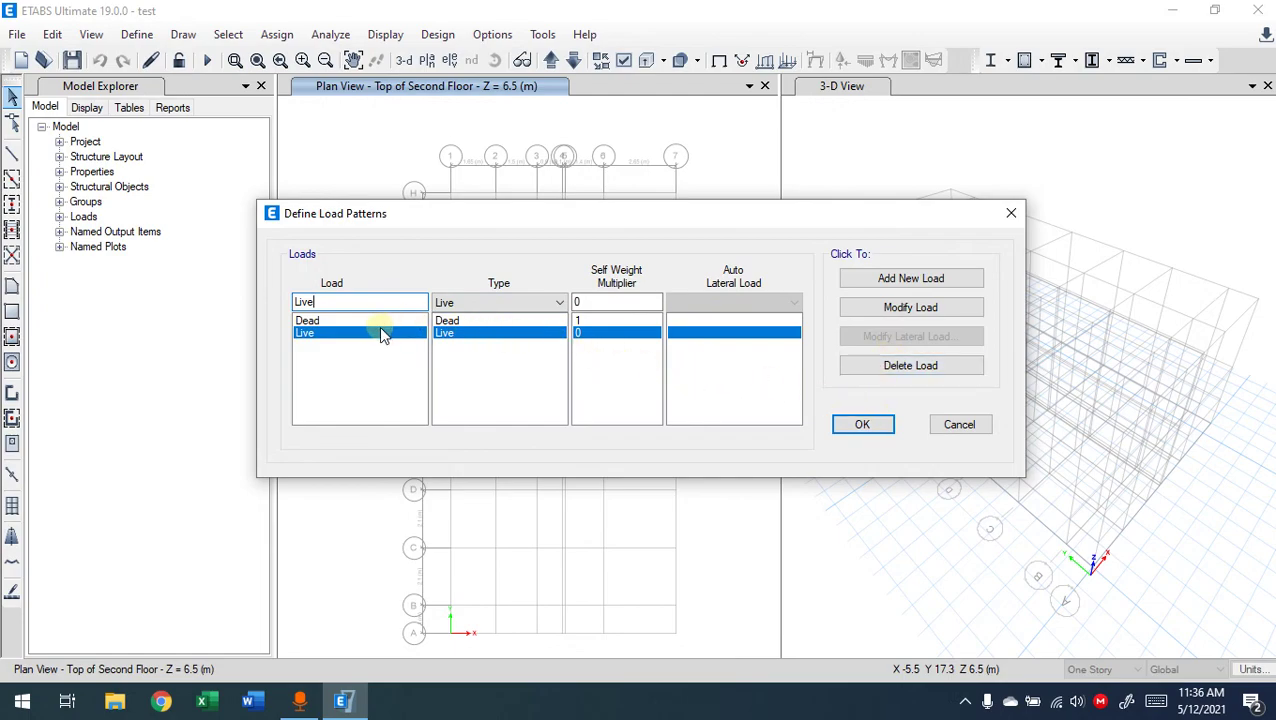
pyautogui.click(903, 281)
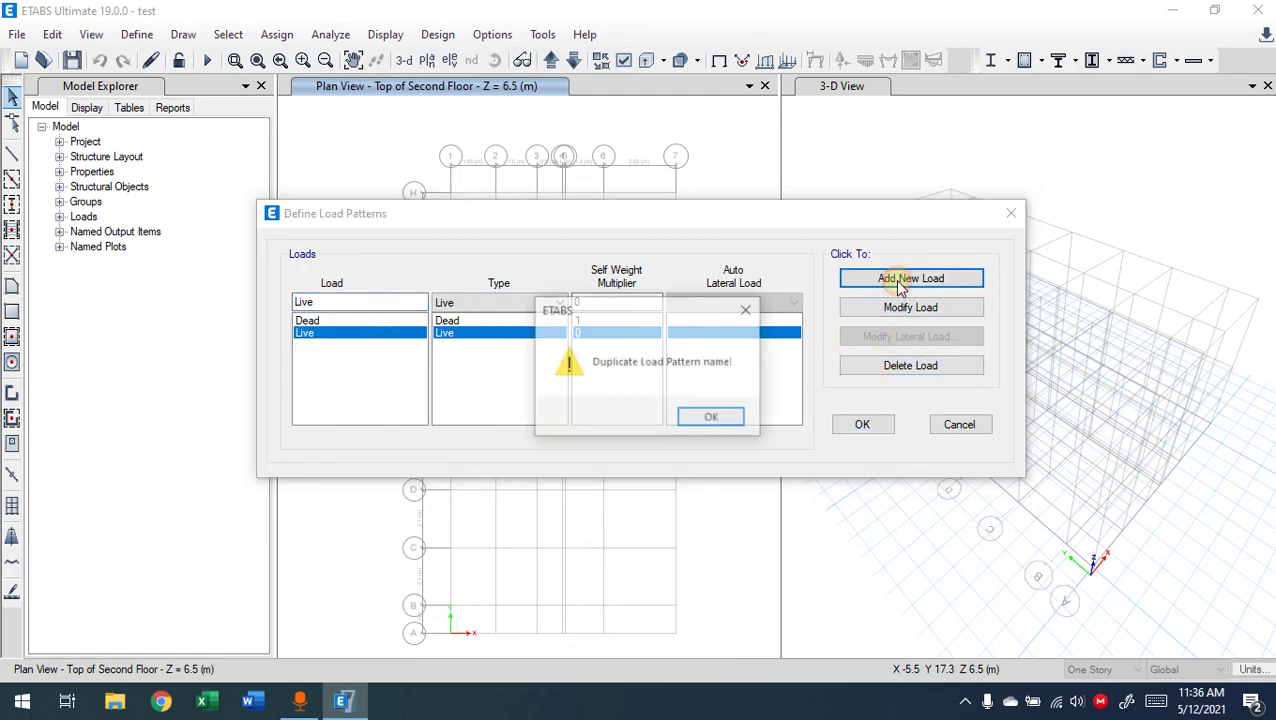
pyautogui.click(733, 412)
pyautogui.click(452, 335)
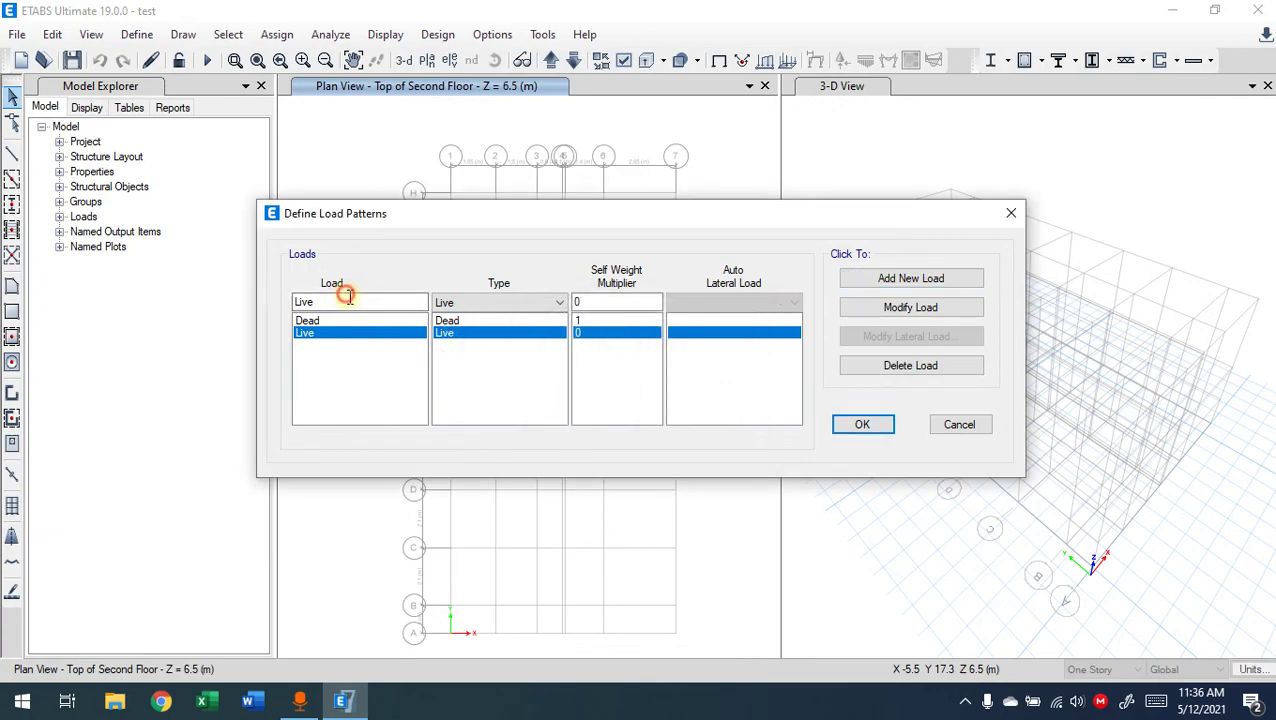
# Add a load pattern named Wind with type Wind and auto lateral load ASCE 7-16
pyautogui.doubleClick(336, 302)
pyautogui.write('Wind')
pyautogui.click(445, 303)
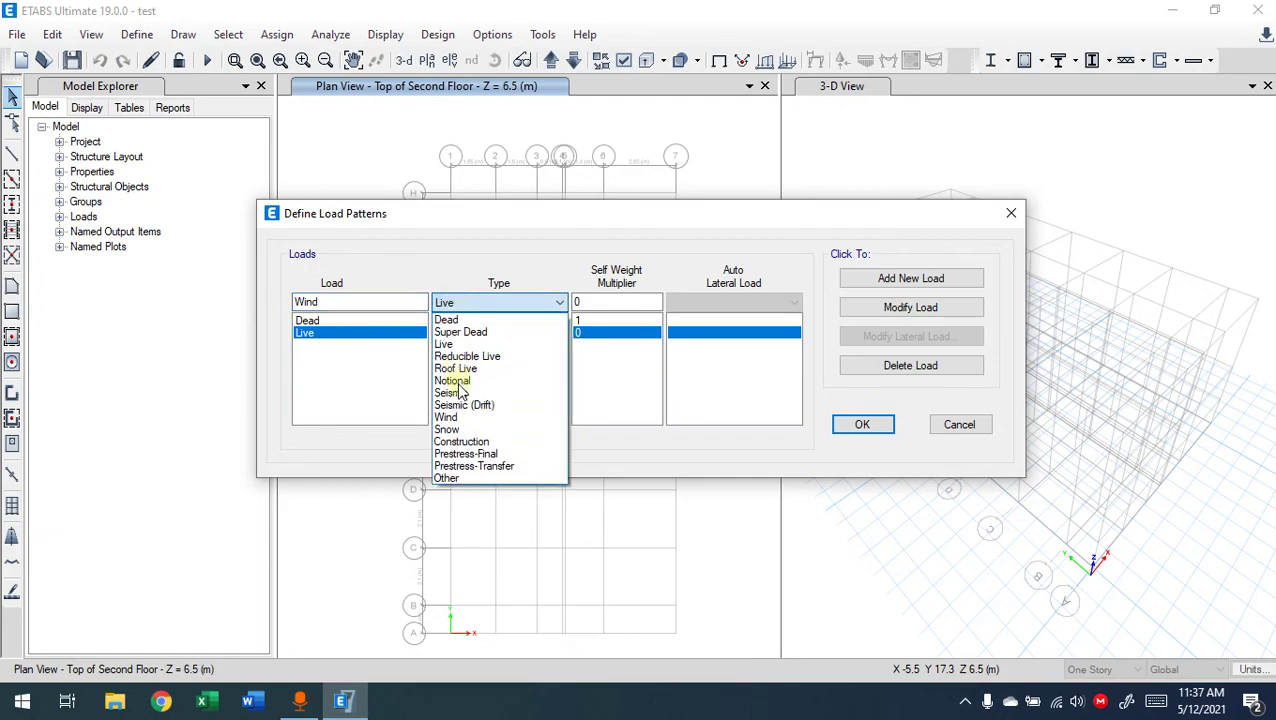
pyautogui.click(450, 417)
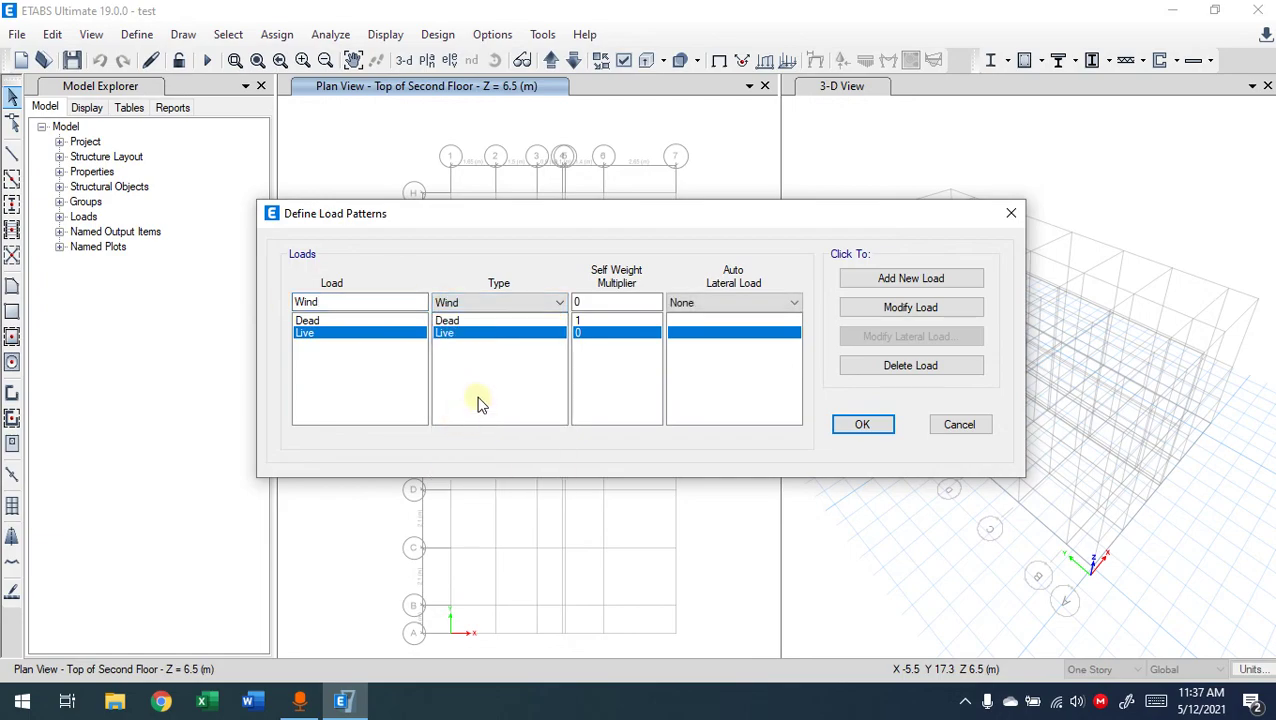
pyautogui.click(704, 304)
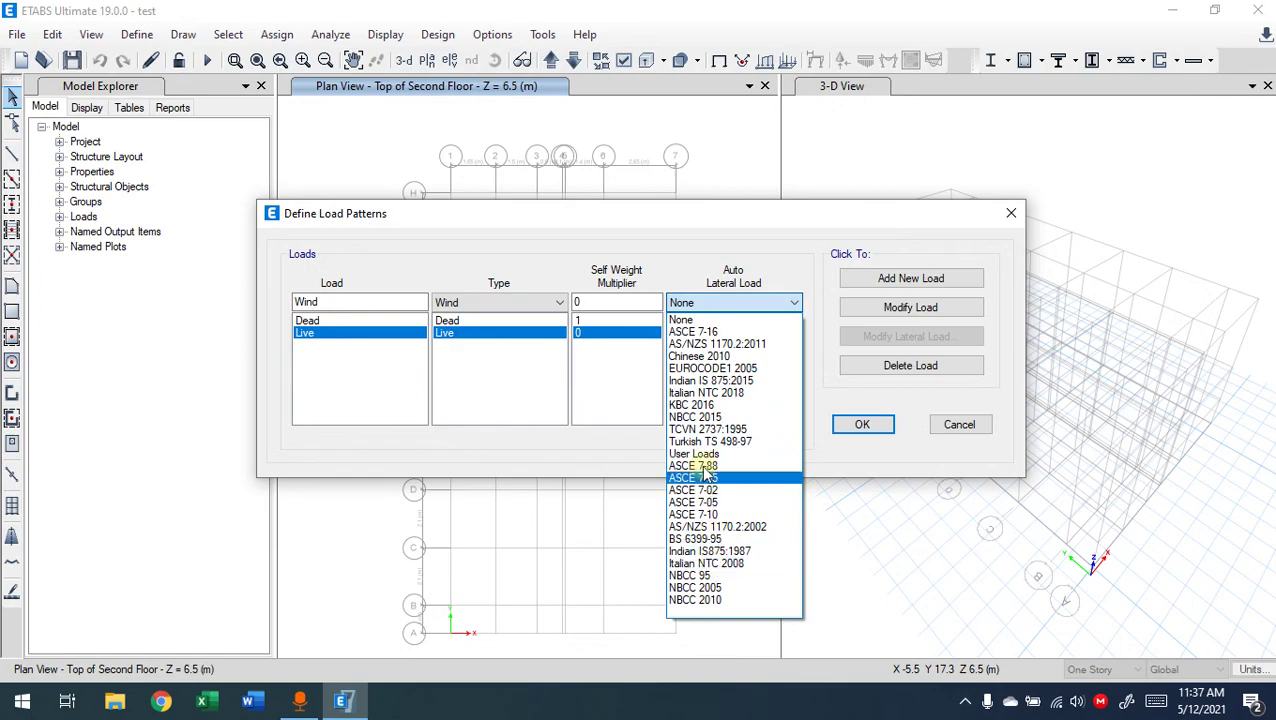
pyautogui.click(707, 333)
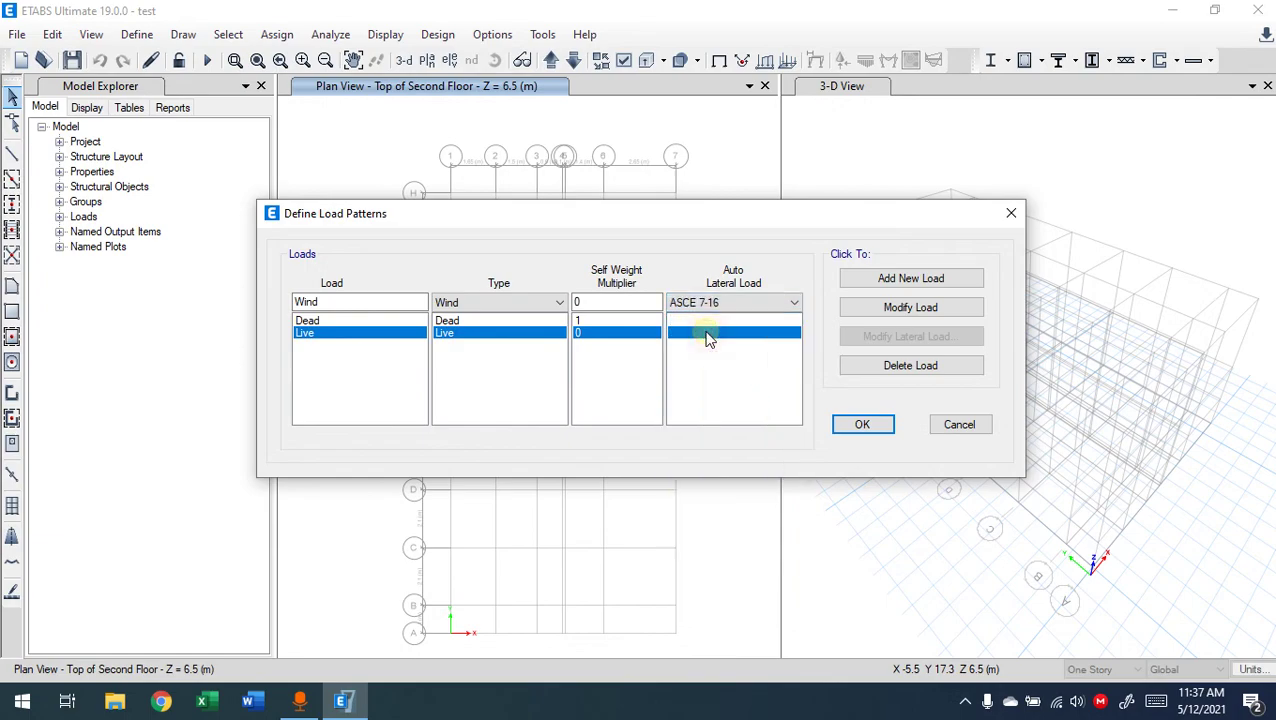
pyautogui.click(937, 280)
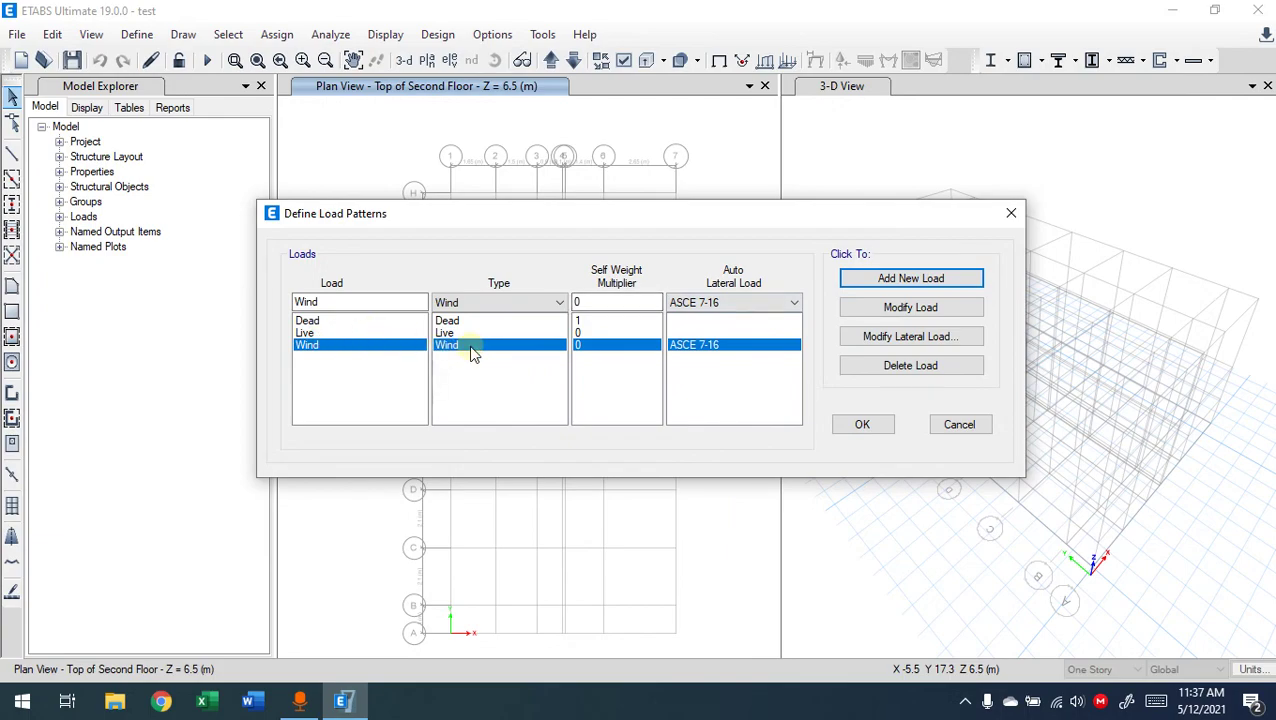
# Set the Wind pattern's exposure type to D in its ASCE 7-16 lateral load settings and accept them
pyautogui.click(915, 340)
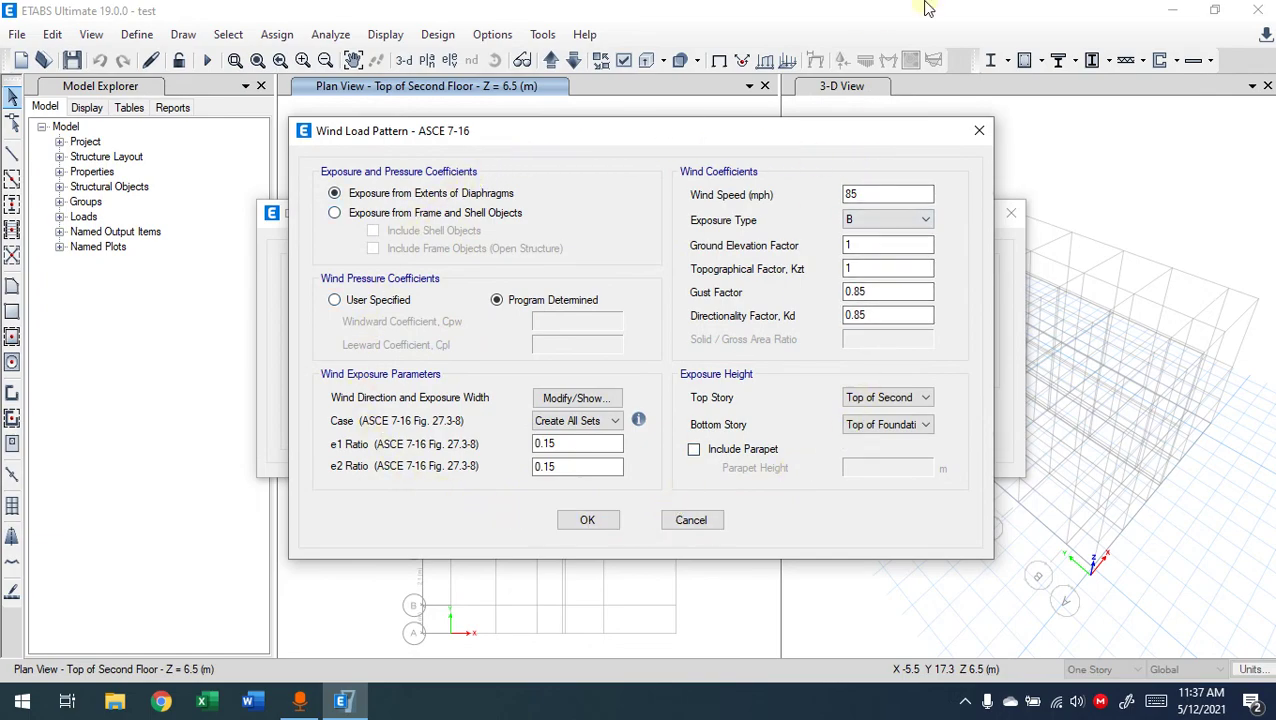
pyautogui.click(911, 222)
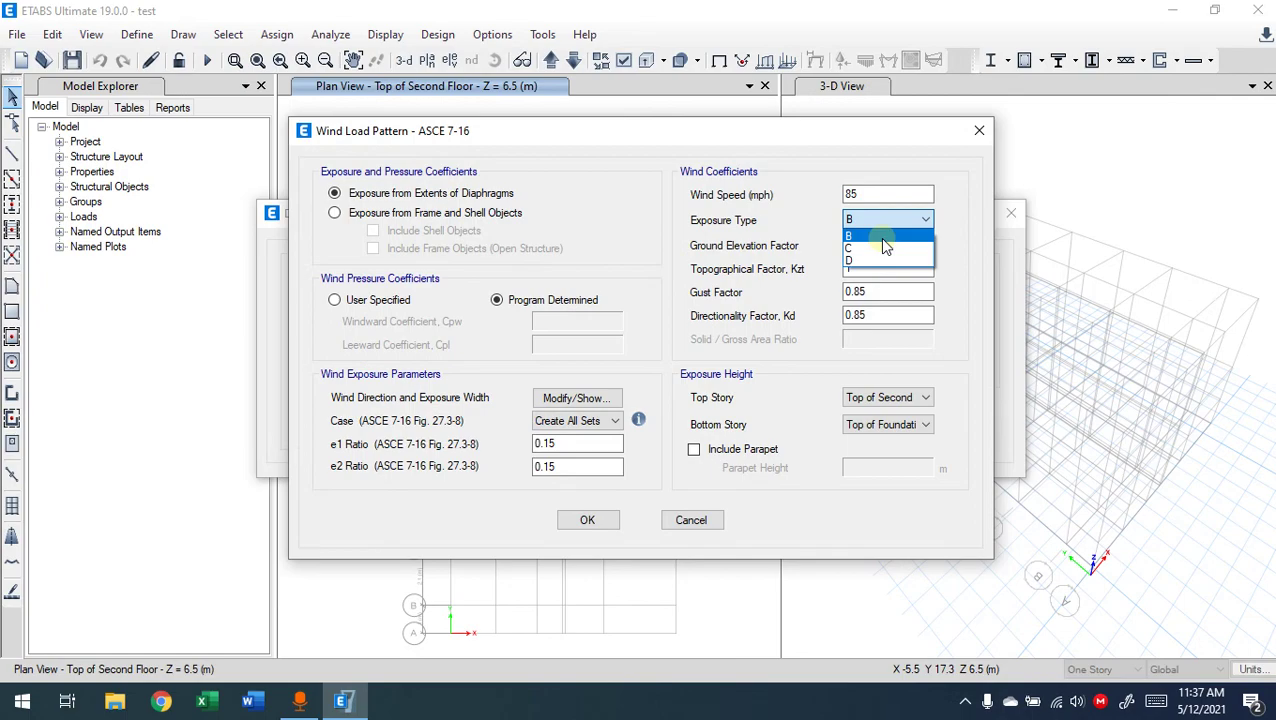
pyautogui.click(872, 262)
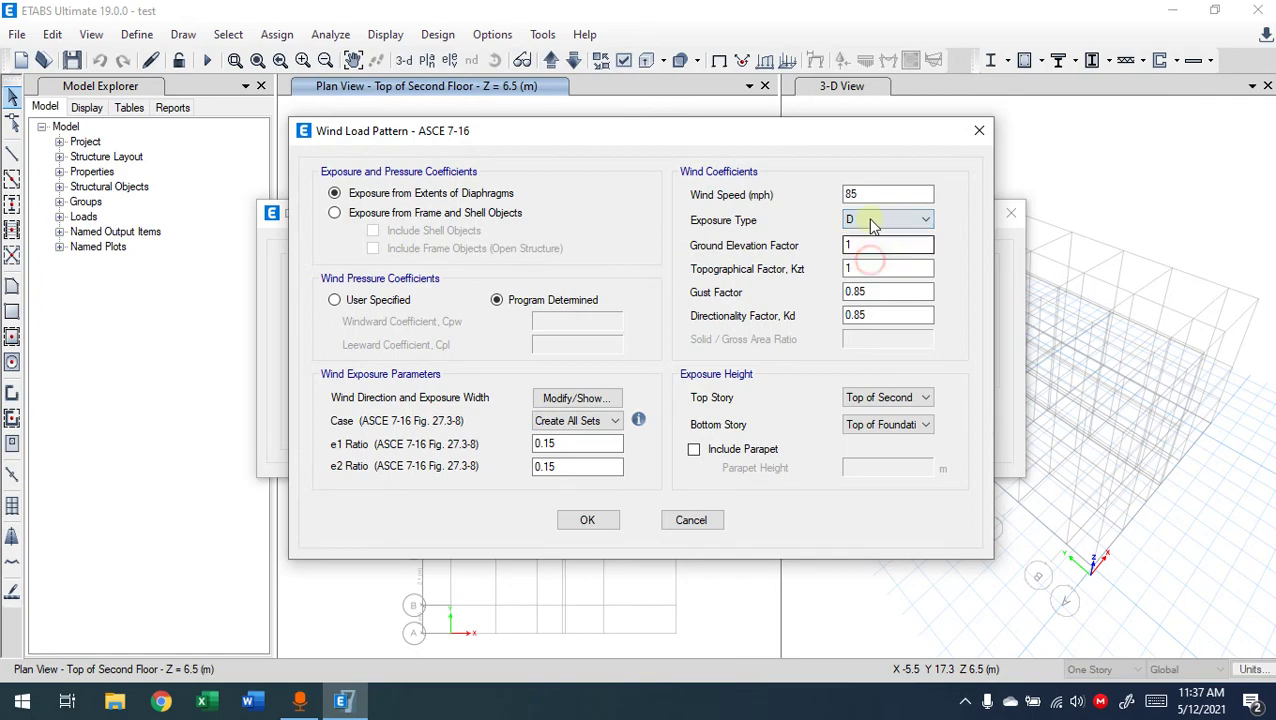
pyautogui.click(853, 268)
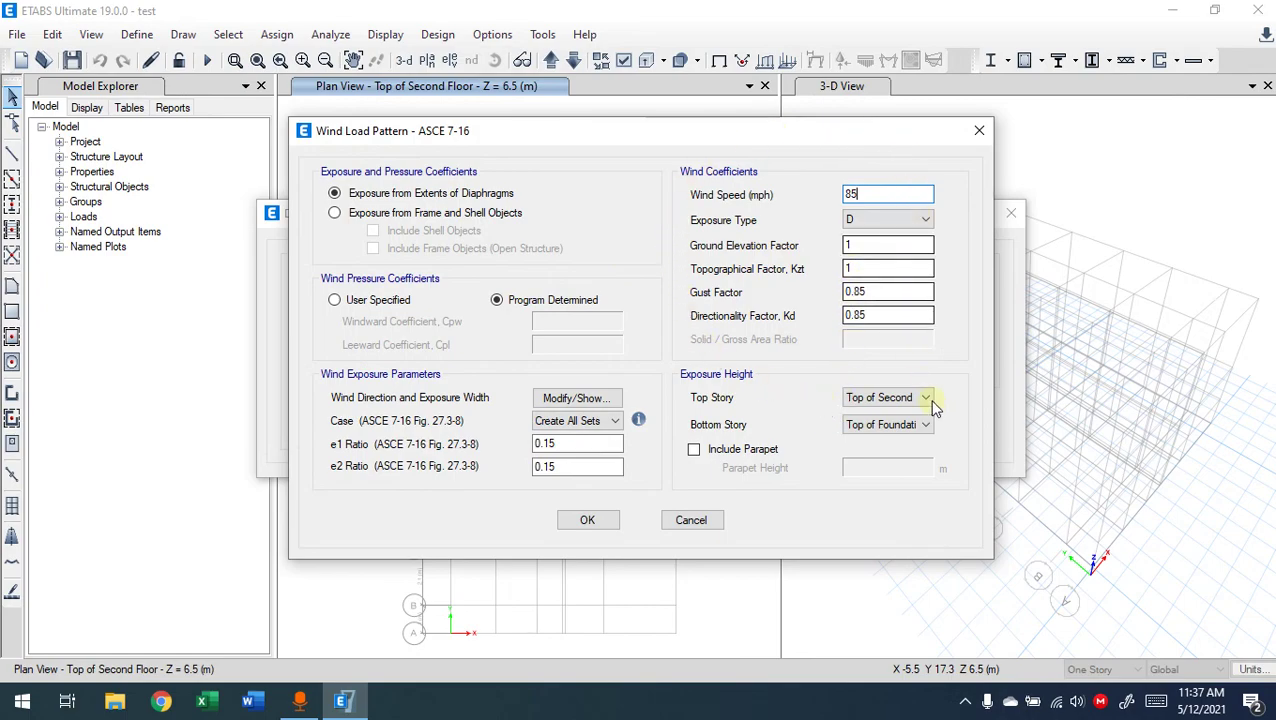
pyautogui.click(606, 520)
# Set up a new load pattern entry named SEISMIC with type Seismic and auto lateral load ASCE 7-16
pyautogui.click(388, 304)
pyautogui.moveTo(388, 304); pyautogui.dragTo(288, 304)
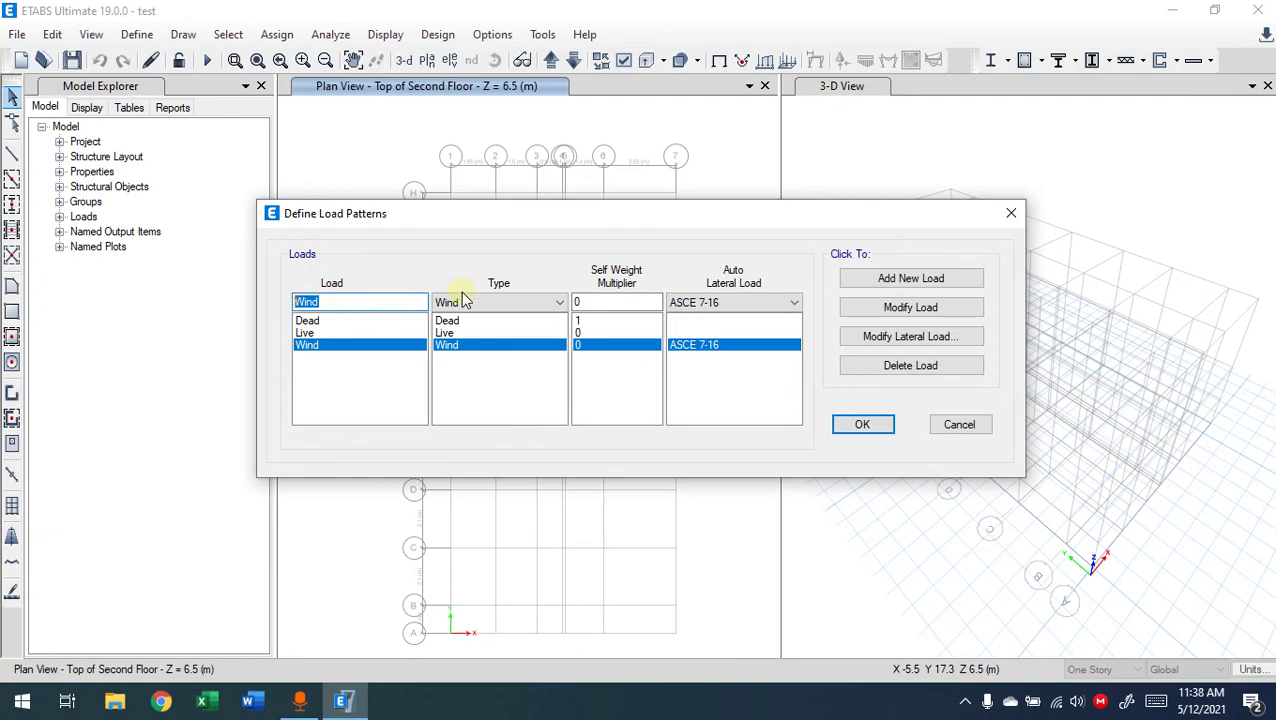
pyautogui.write('E')
pyautogui.click(470, 304)
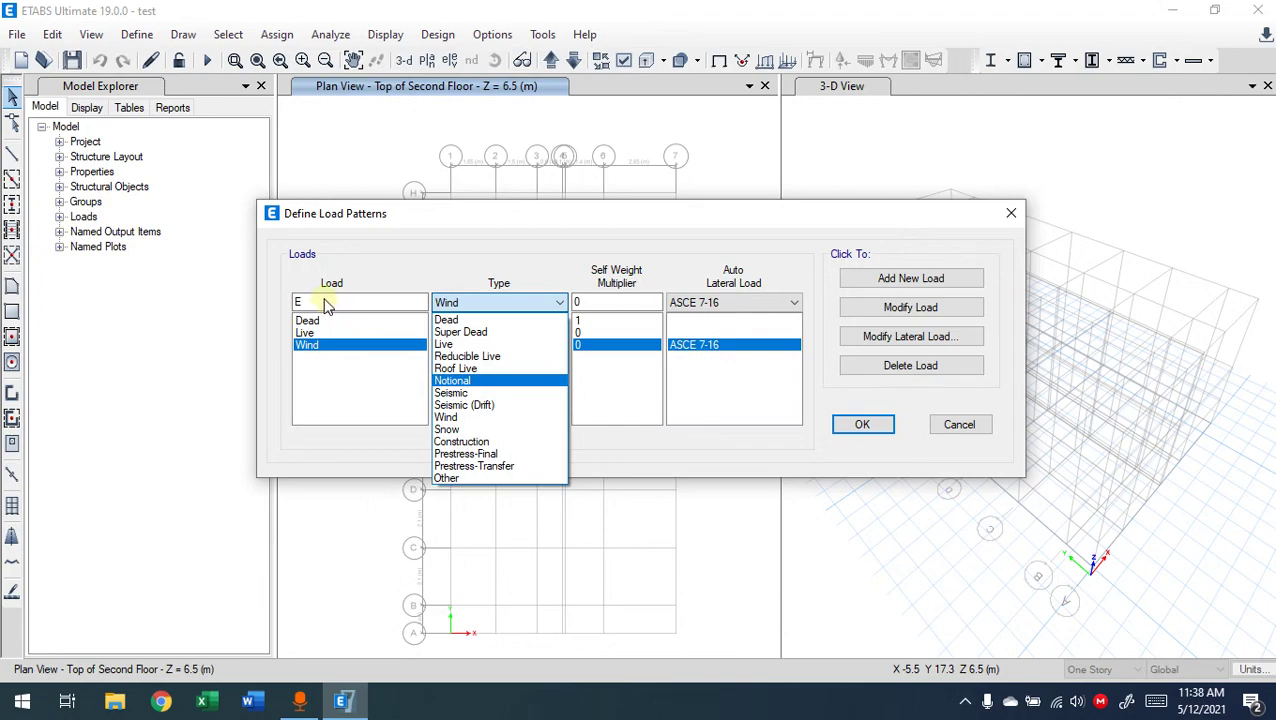
pyautogui.click(322, 300)
pyautogui.click(310, 300)
pyautogui.write('SEISMIC')
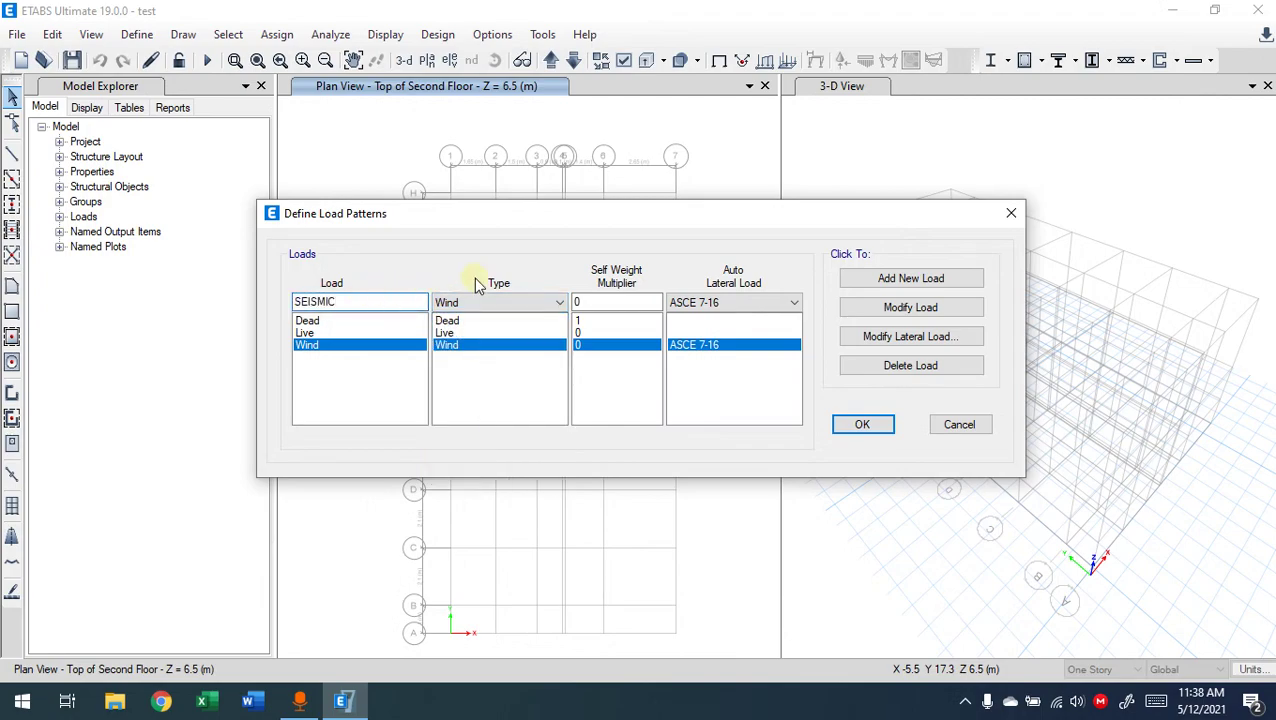
pyautogui.click(500, 302)
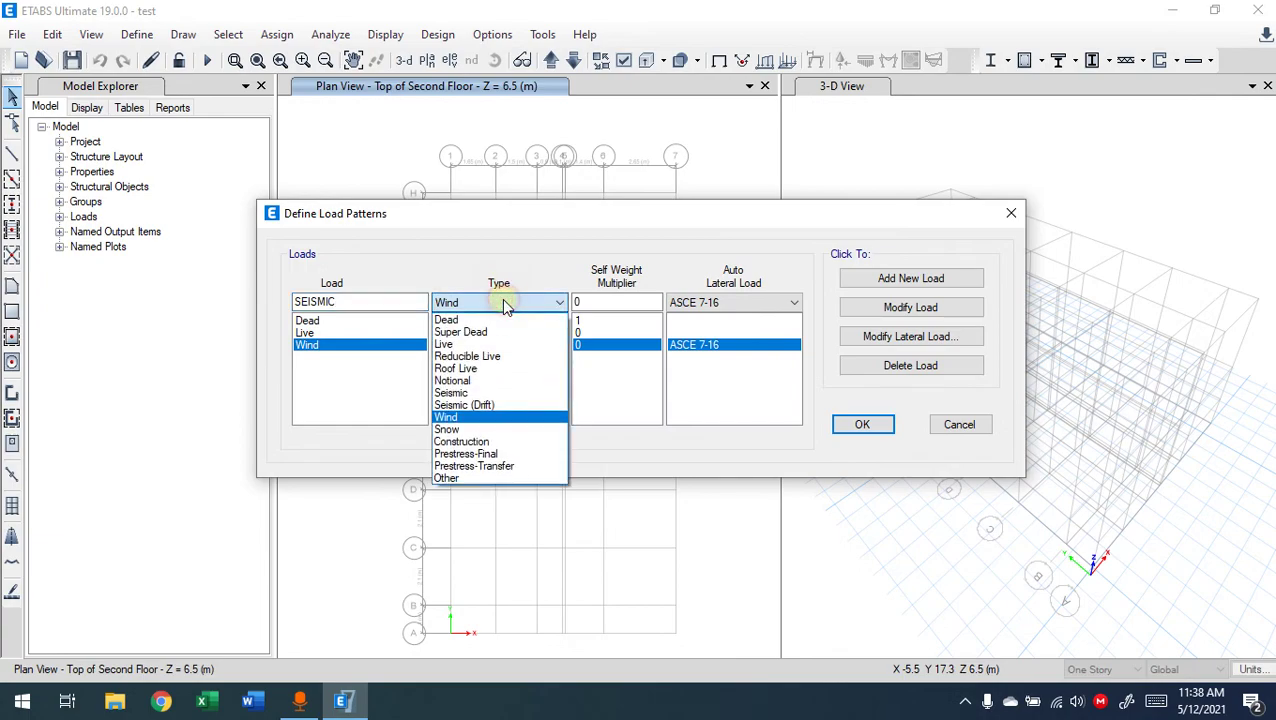
pyautogui.click(470, 393)
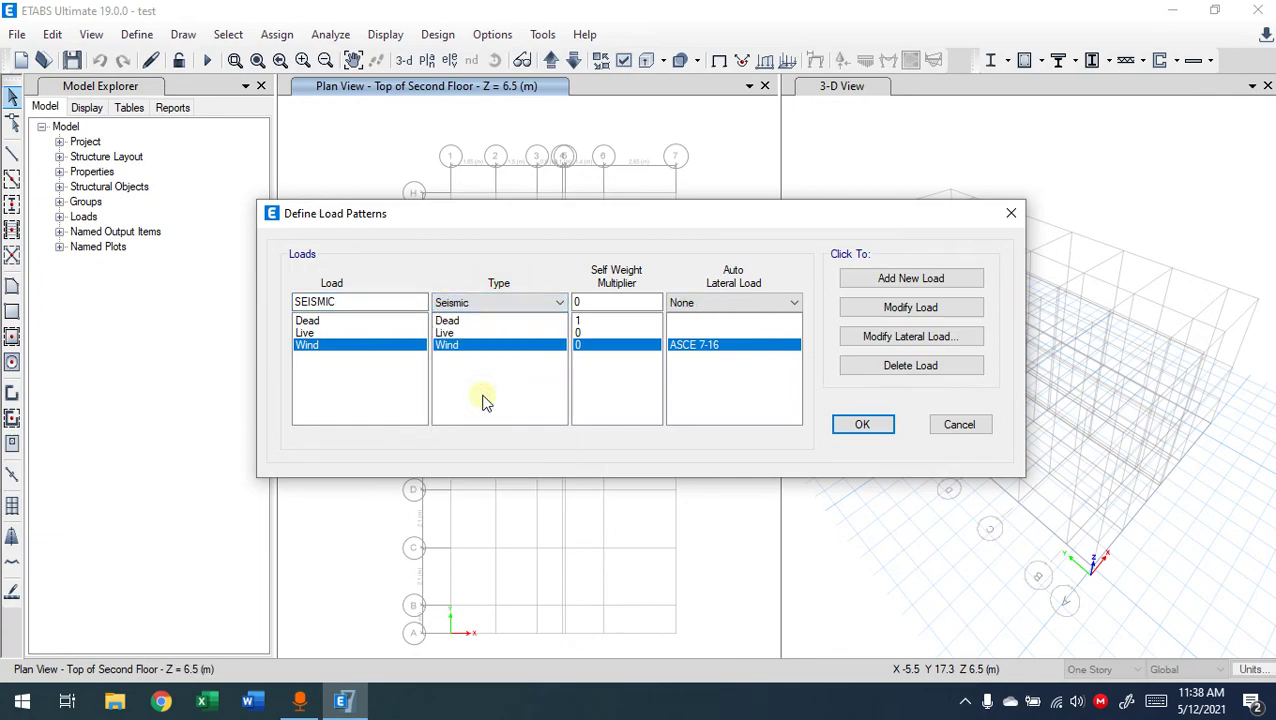
pyautogui.click(710, 304)
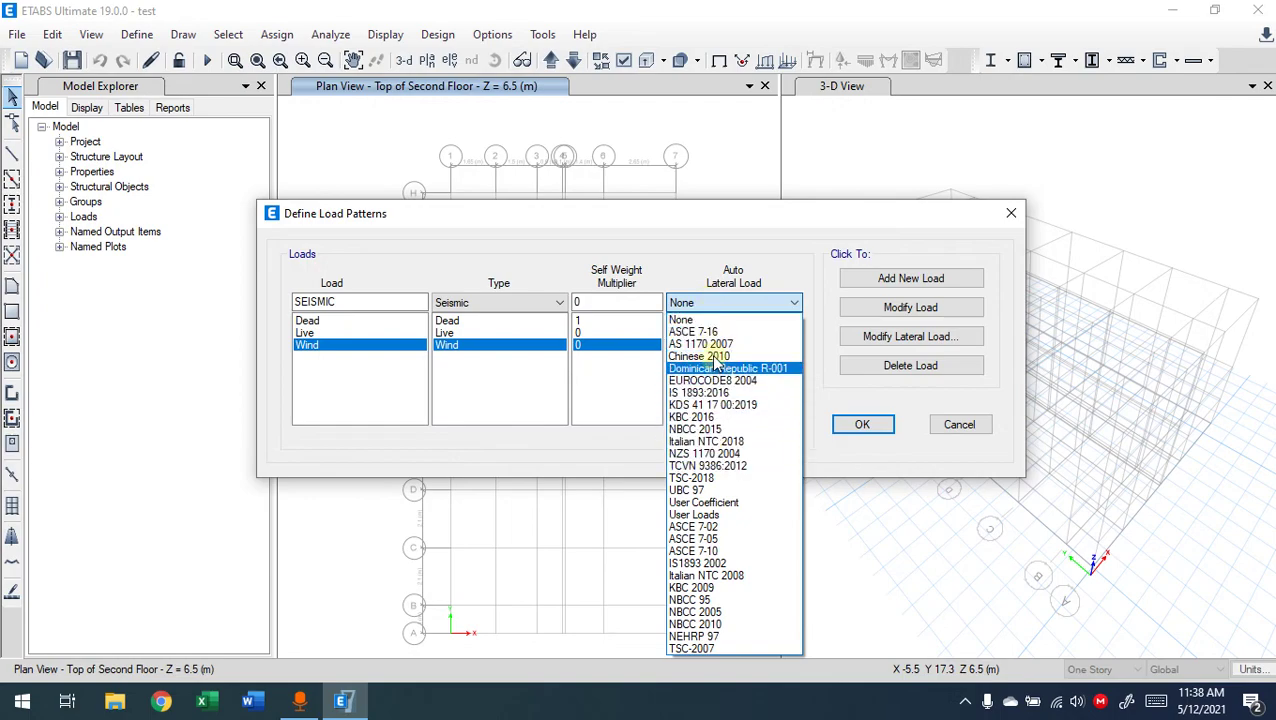
pyautogui.click(705, 332)
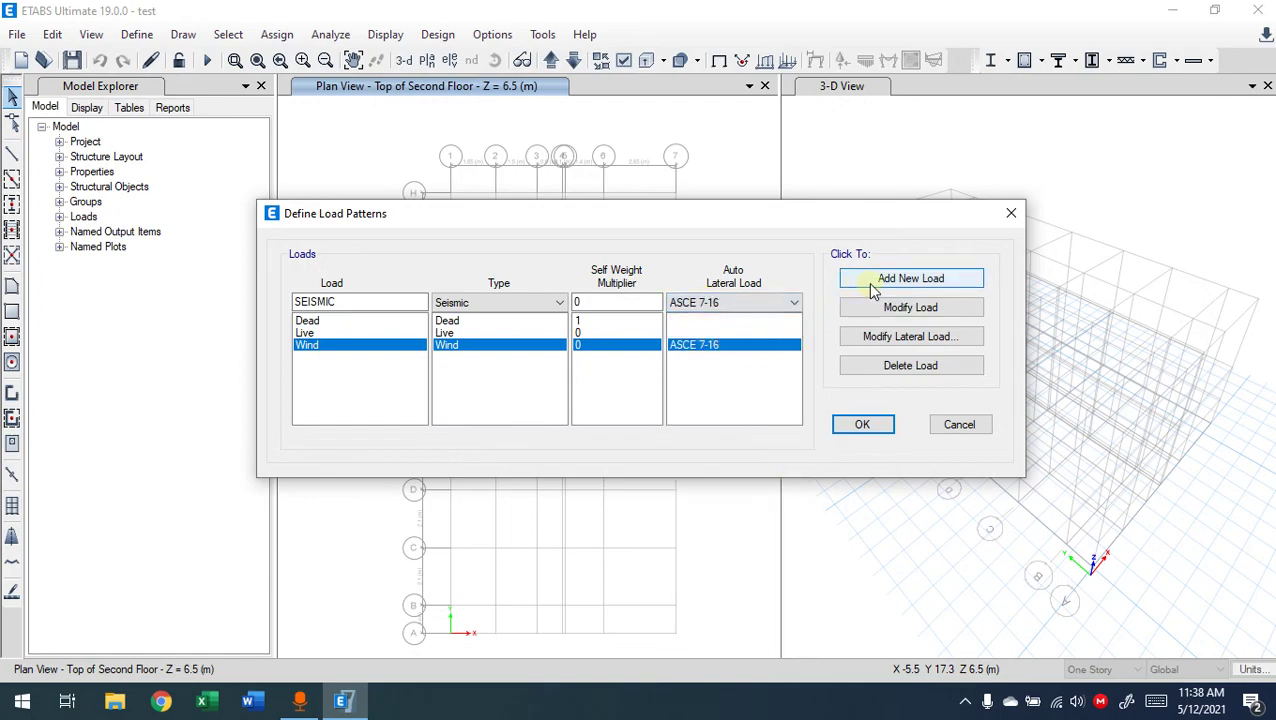
# Rewrite the new pattern's name as Seismic and add it to the load patterns
pyautogui.moveTo(338, 302); pyautogui.dragTo(303, 302)
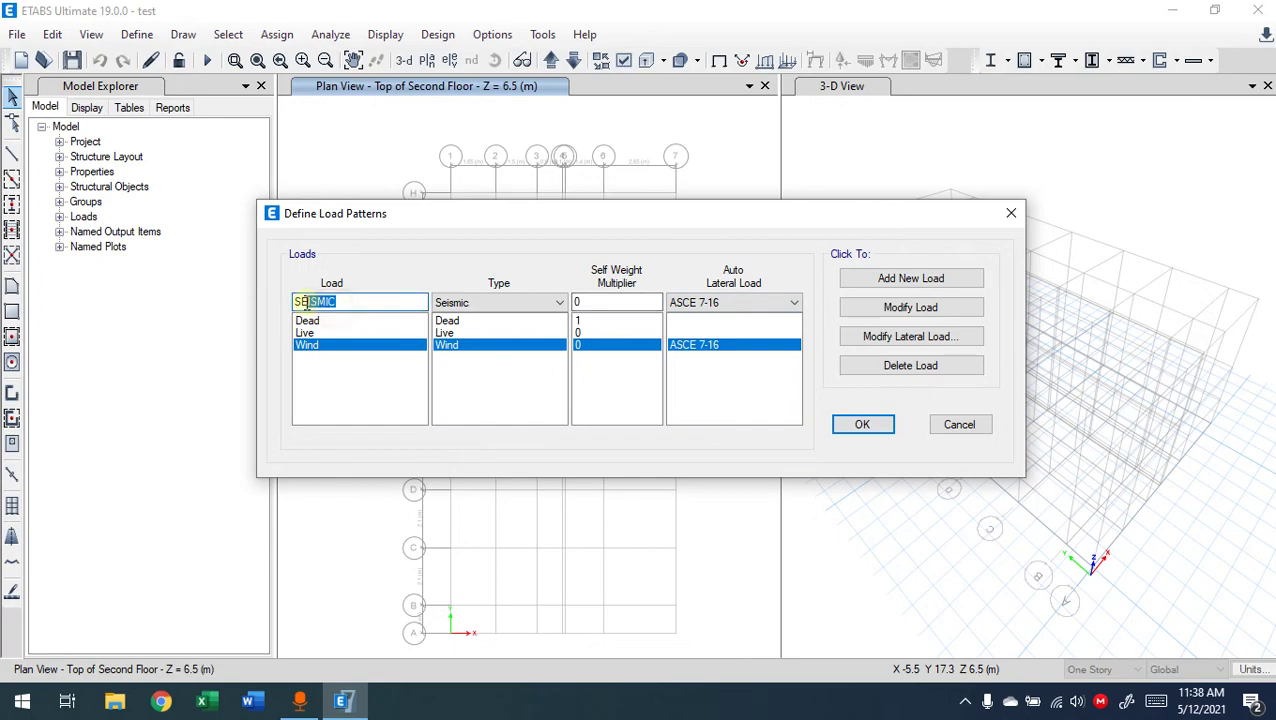
pyautogui.write('eismic')
pyautogui.click(918, 281)
# Review the Seismic pattern's ASCE 7-16 directions, eccentricity overwrites, seismic coefficients and factors, and accept the existing settings
pyautogui.click(905, 340)
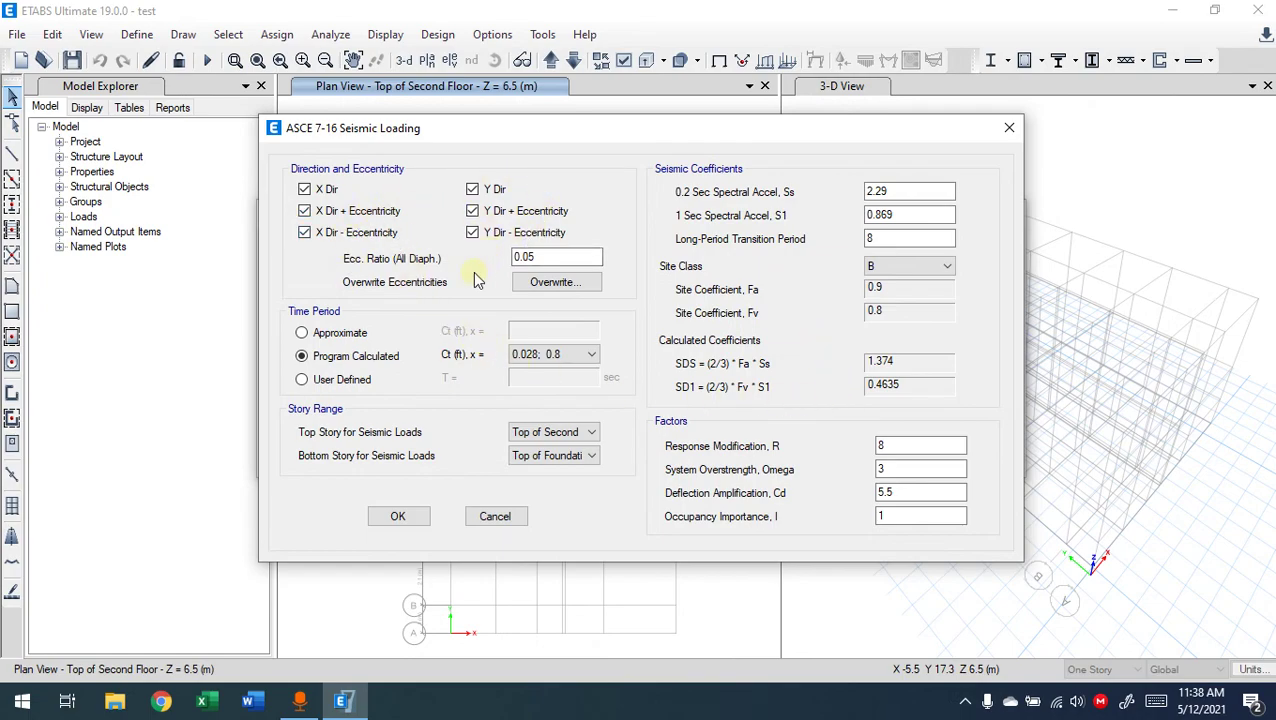
pyautogui.click(548, 281)
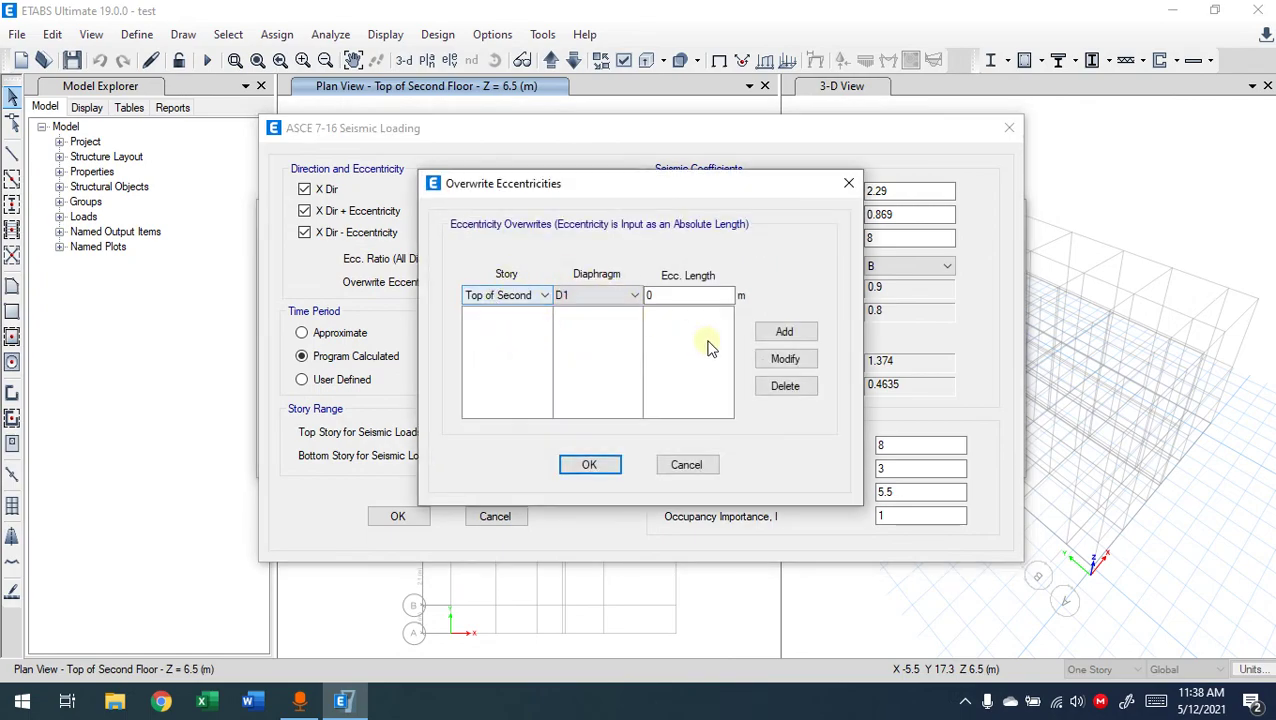
pyautogui.click(675, 467)
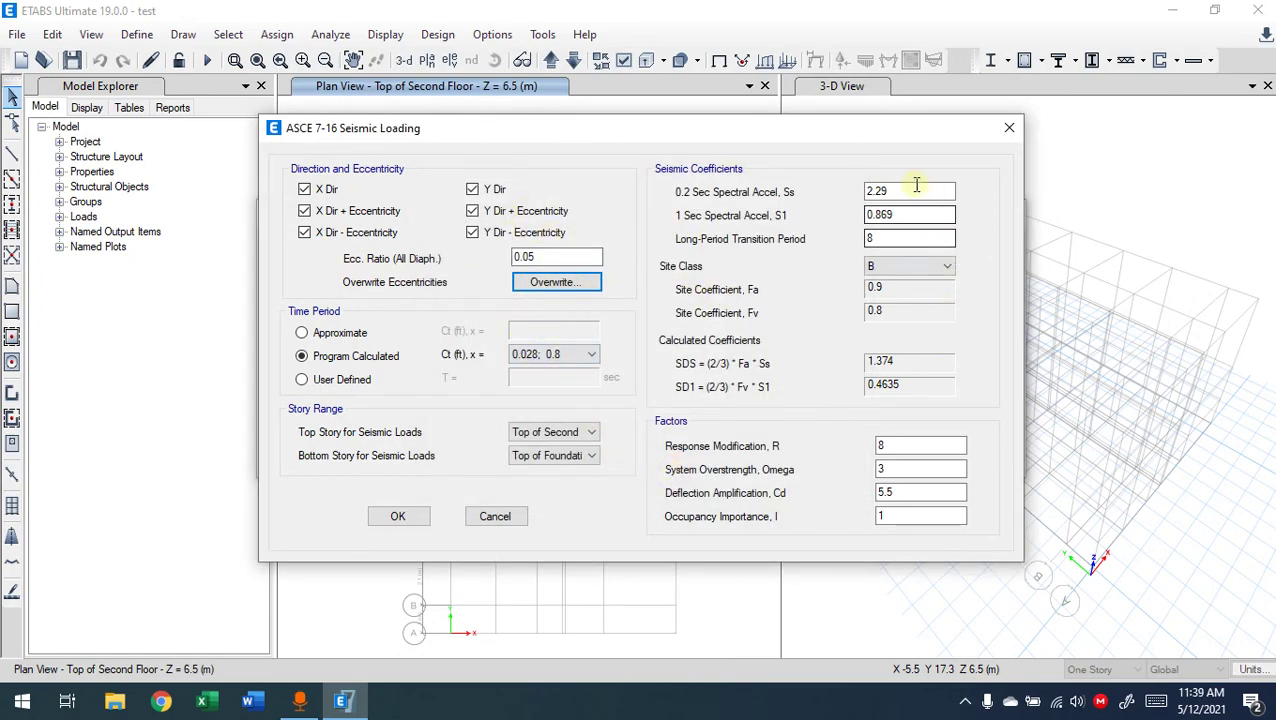
pyautogui.click(888, 490)
pyautogui.click(889, 470)
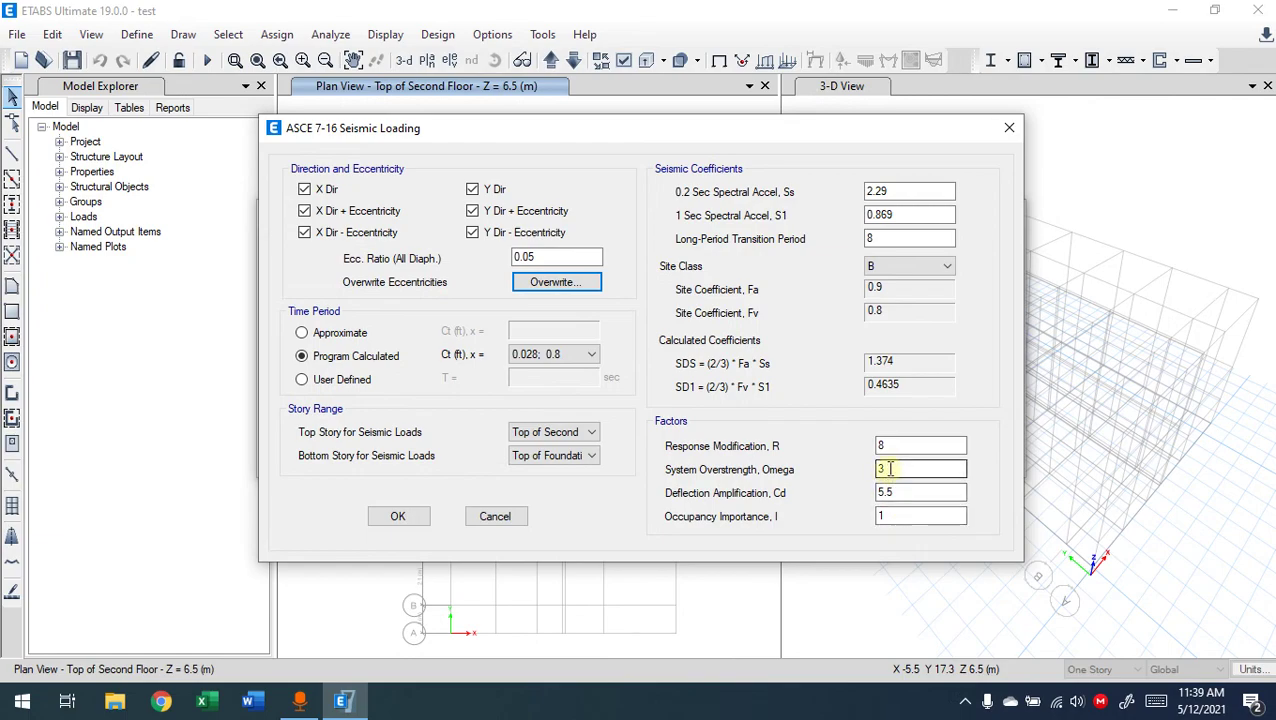
pyautogui.click(398, 518)
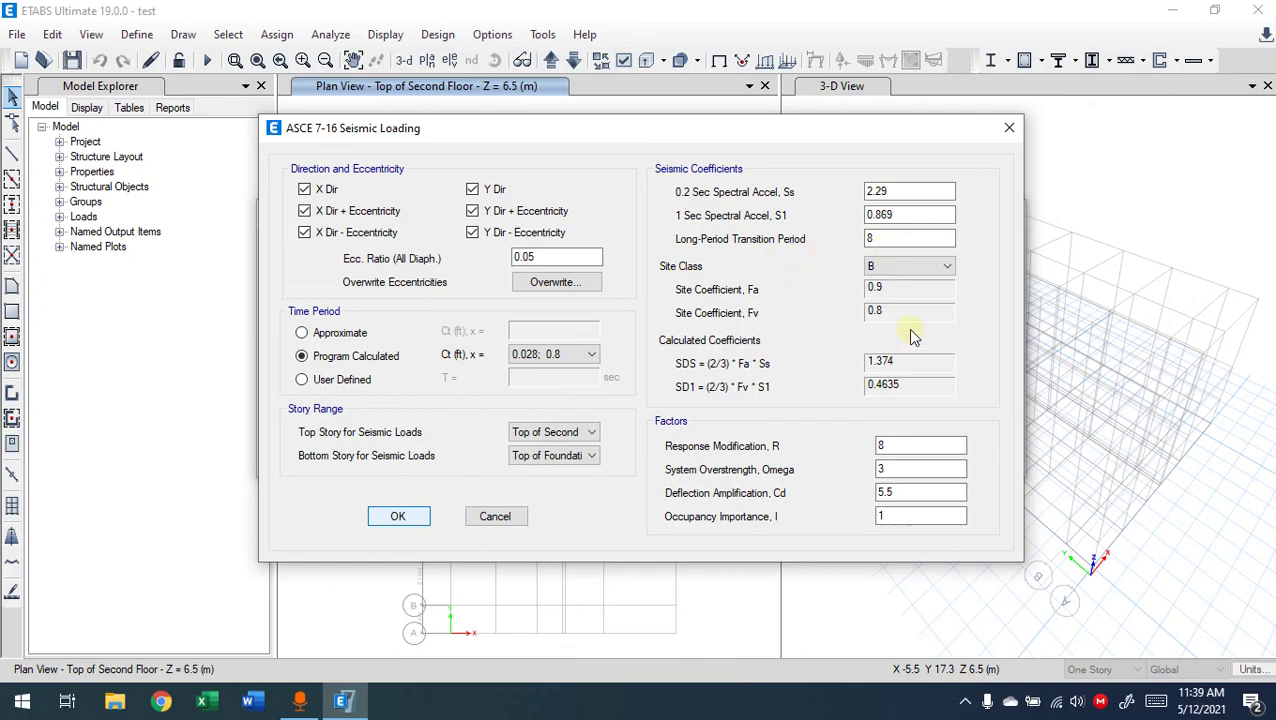
pyautogui.click(400, 517)
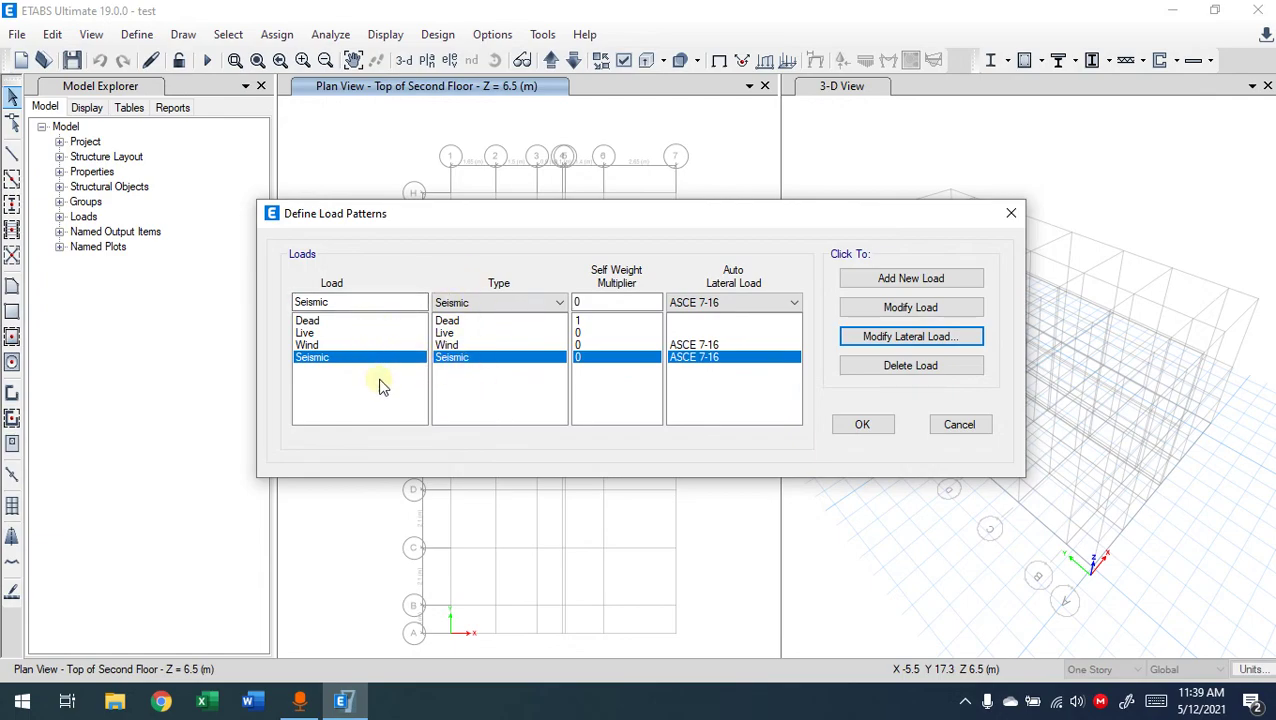
# Check the Wind, Seismic, Live and Dead entries in the load pattern list and accept the load pattern definitions
pyautogui.click(703, 346)
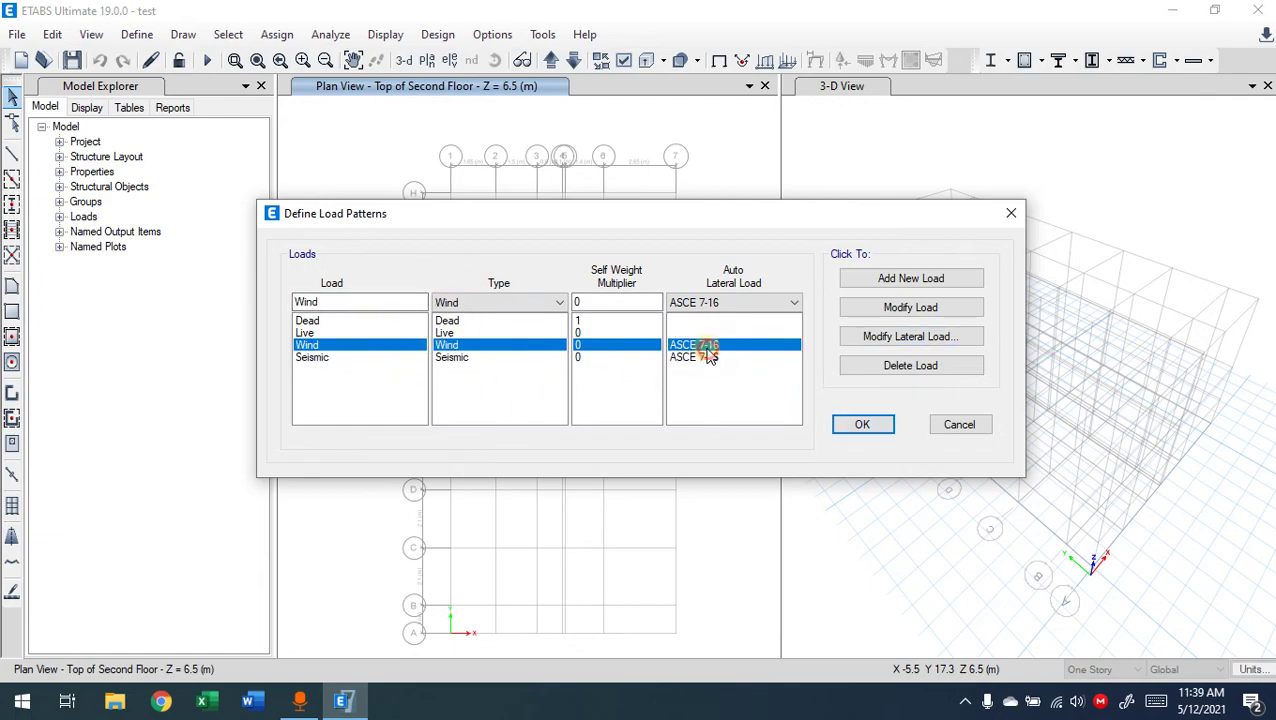
pyautogui.click(704, 359)
pyautogui.click(694, 345)
pyautogui.click(703, 359)
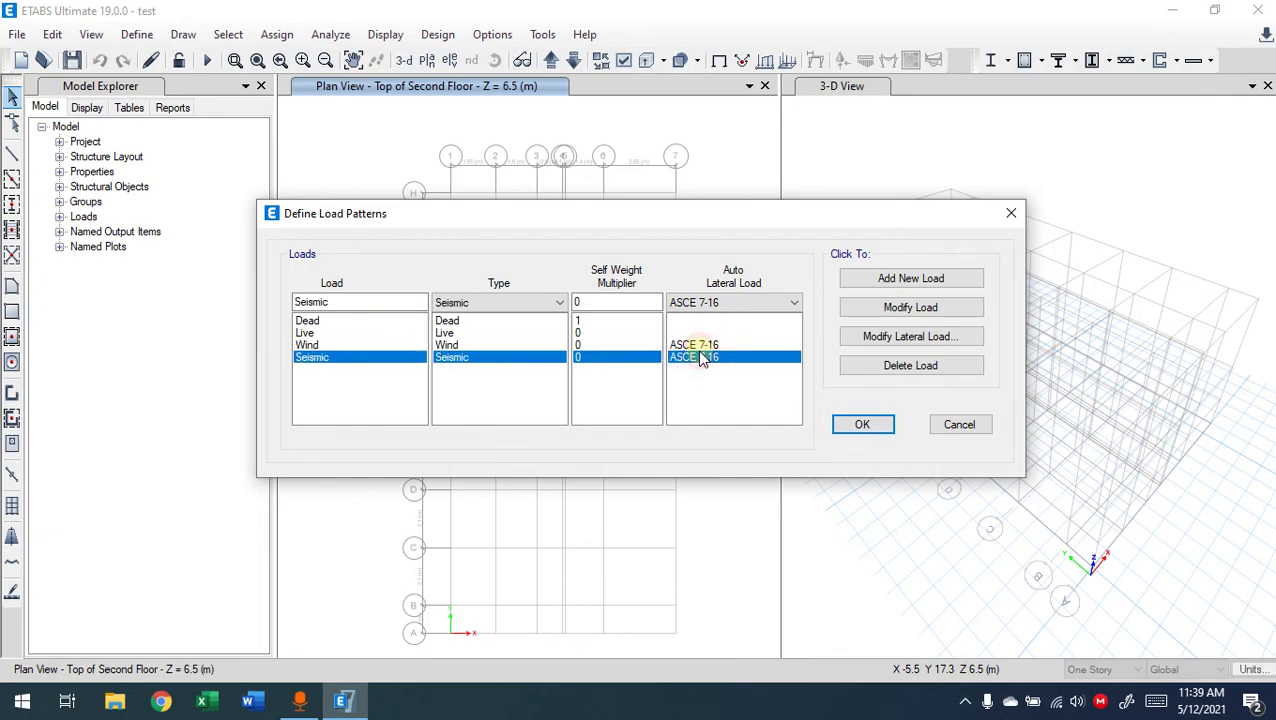
pyautogui.click(698, 345)
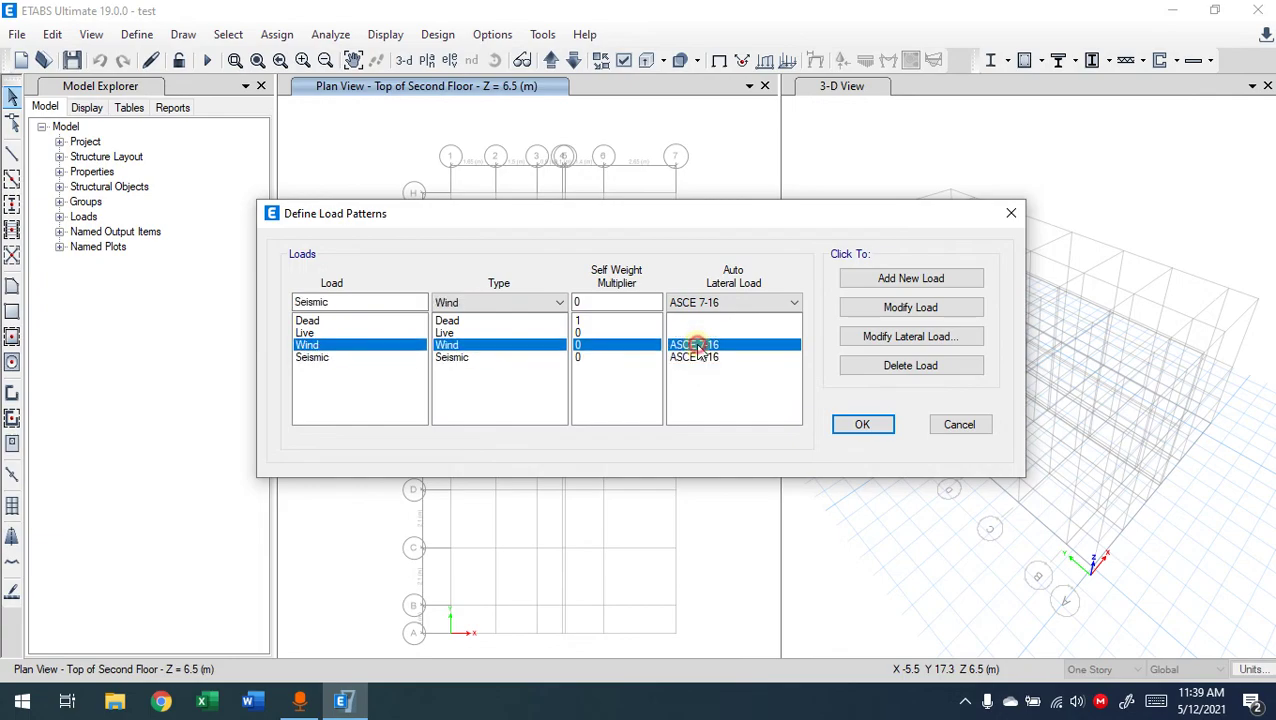
pyautogui.click(362, 333)
pyautogui.click(345, 320)
pyautogui.click(346, 333)
pyautogui.click(343, 321)
pyautogui.click(345, 334)
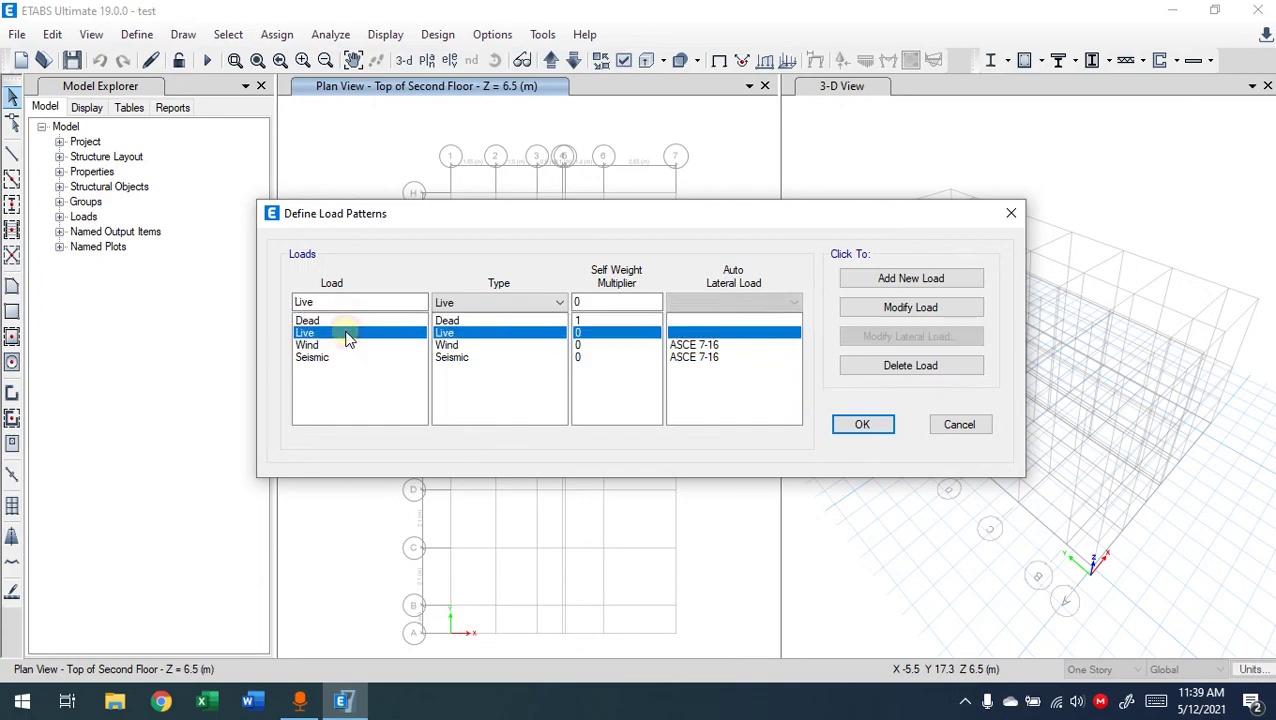
pyautogui.click(880, 428)
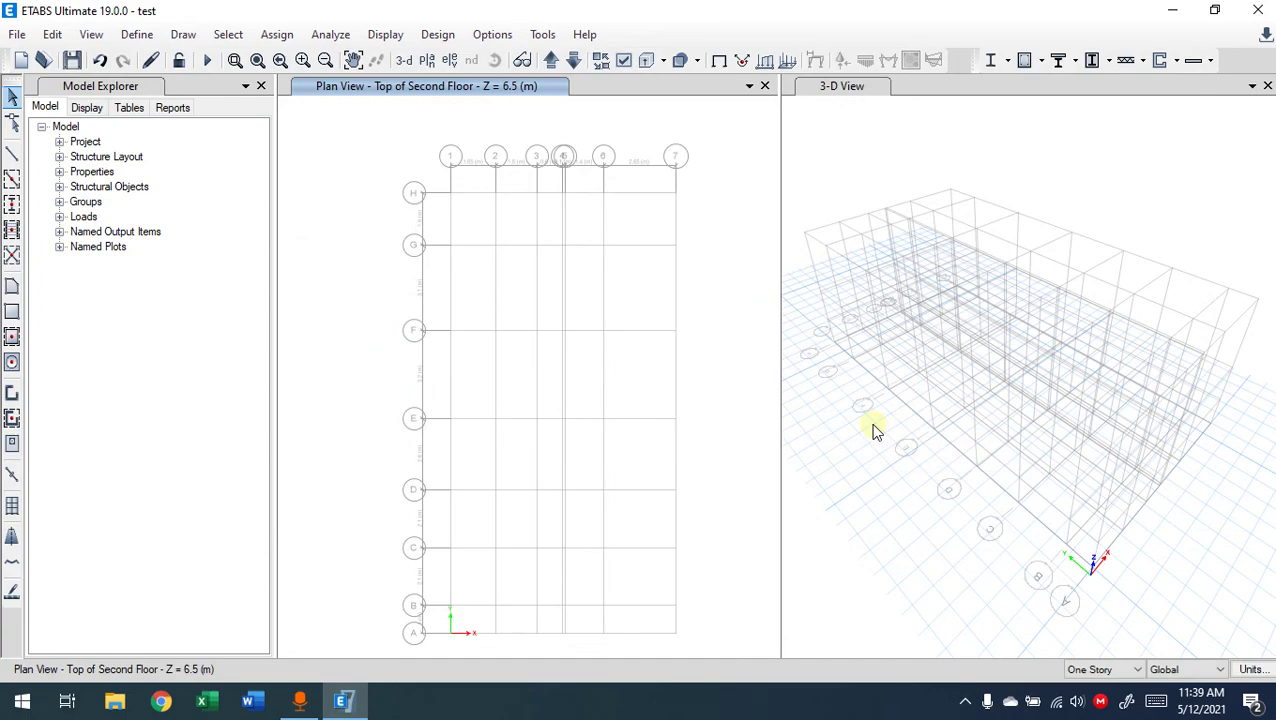
# Examine the model's load cases and their types, then close the list
pyautogui.click(143, 35)
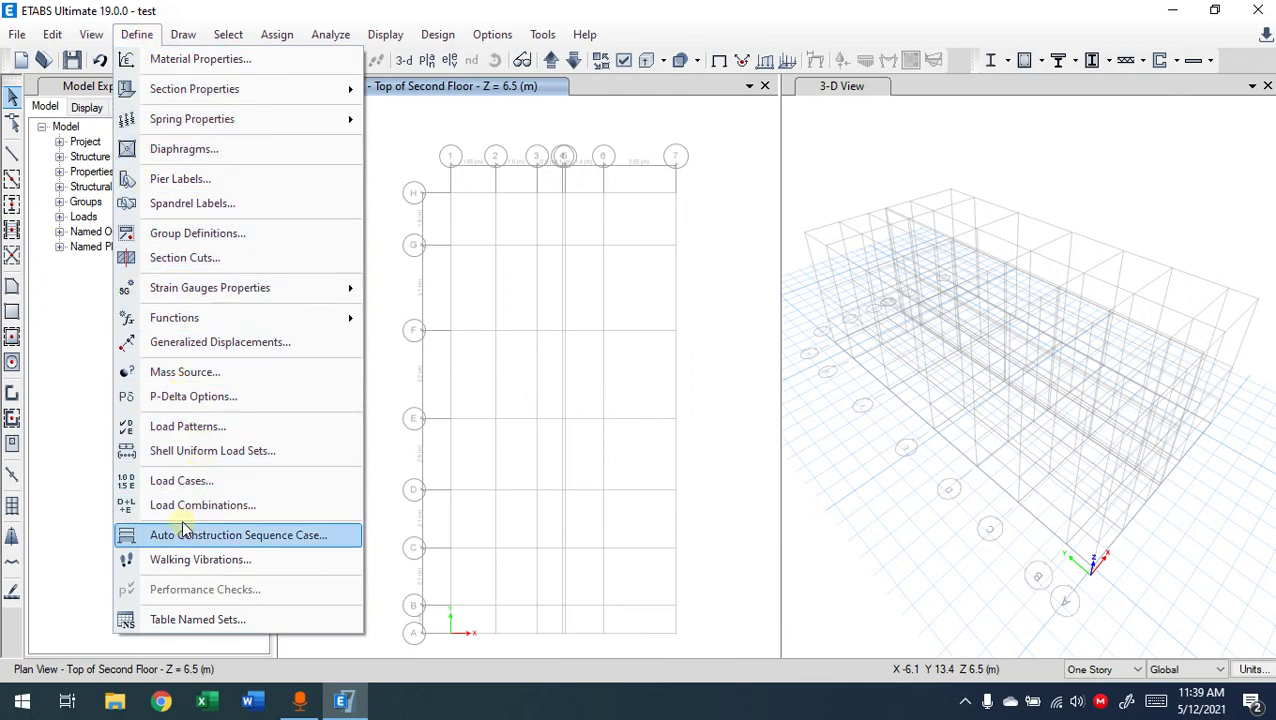
pyautogui.click(177, 482)
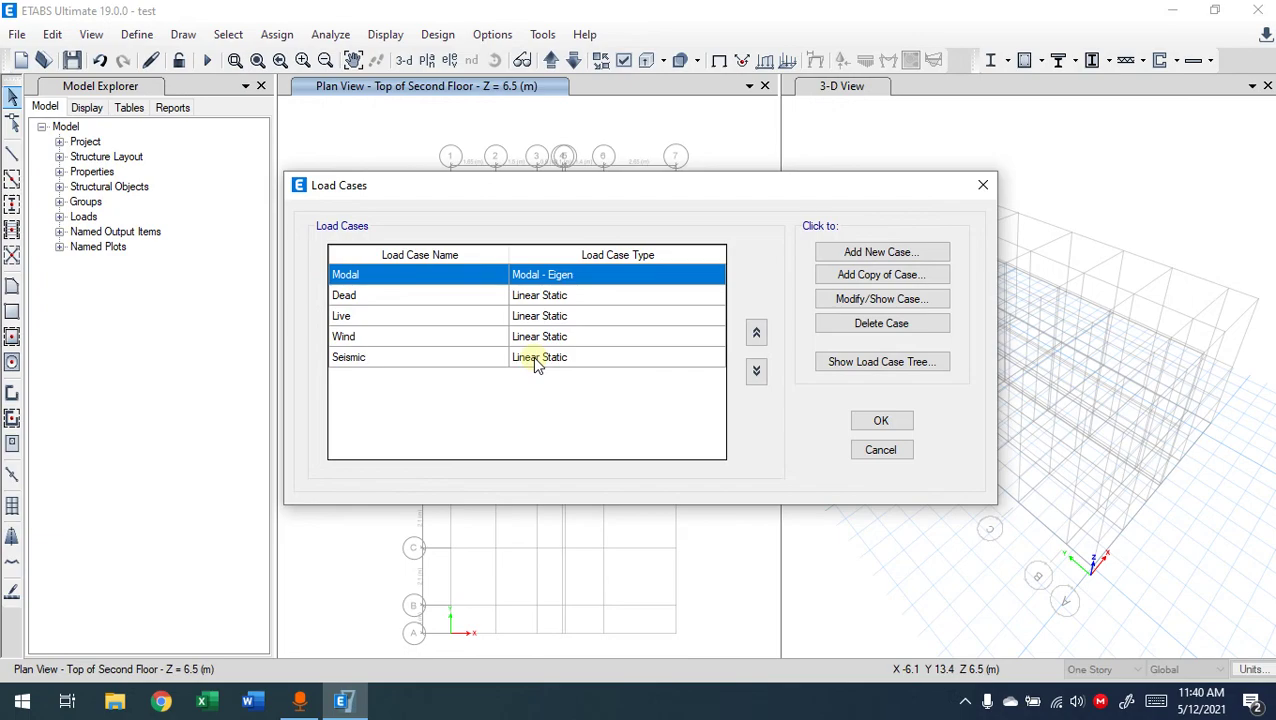
pyautogui.click(576, 358)
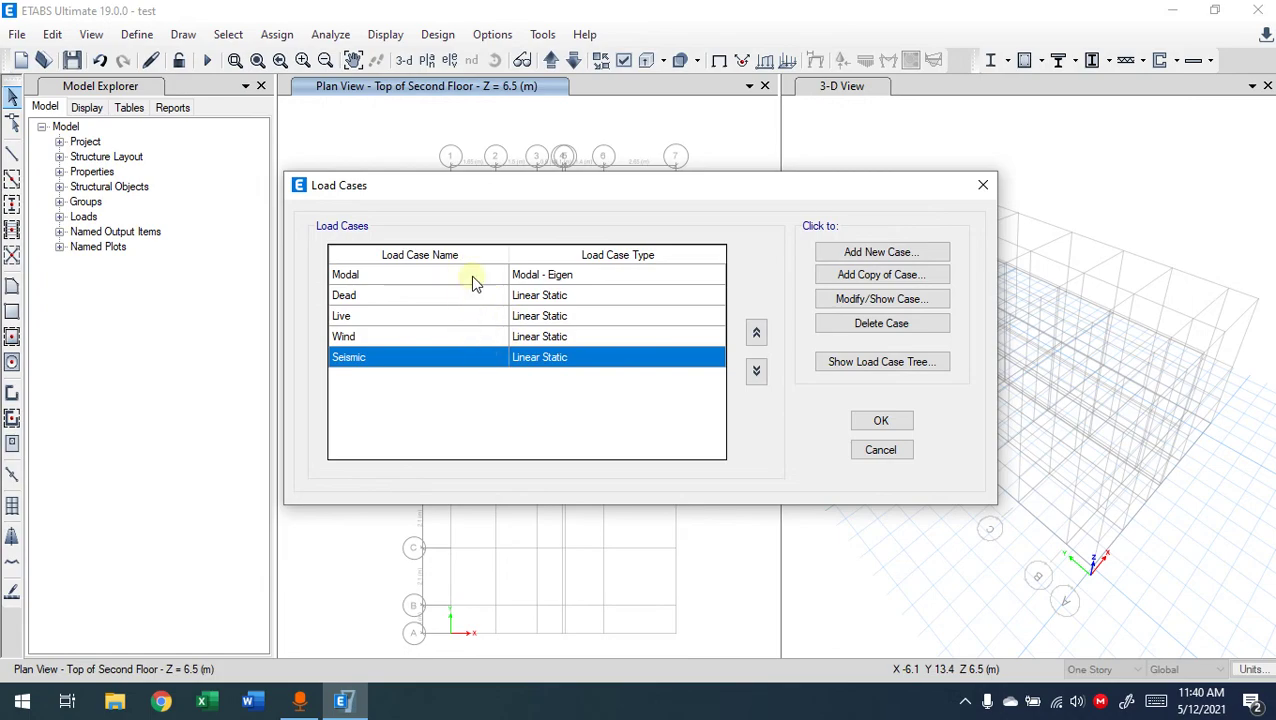
pyautogui.click(882, 421)
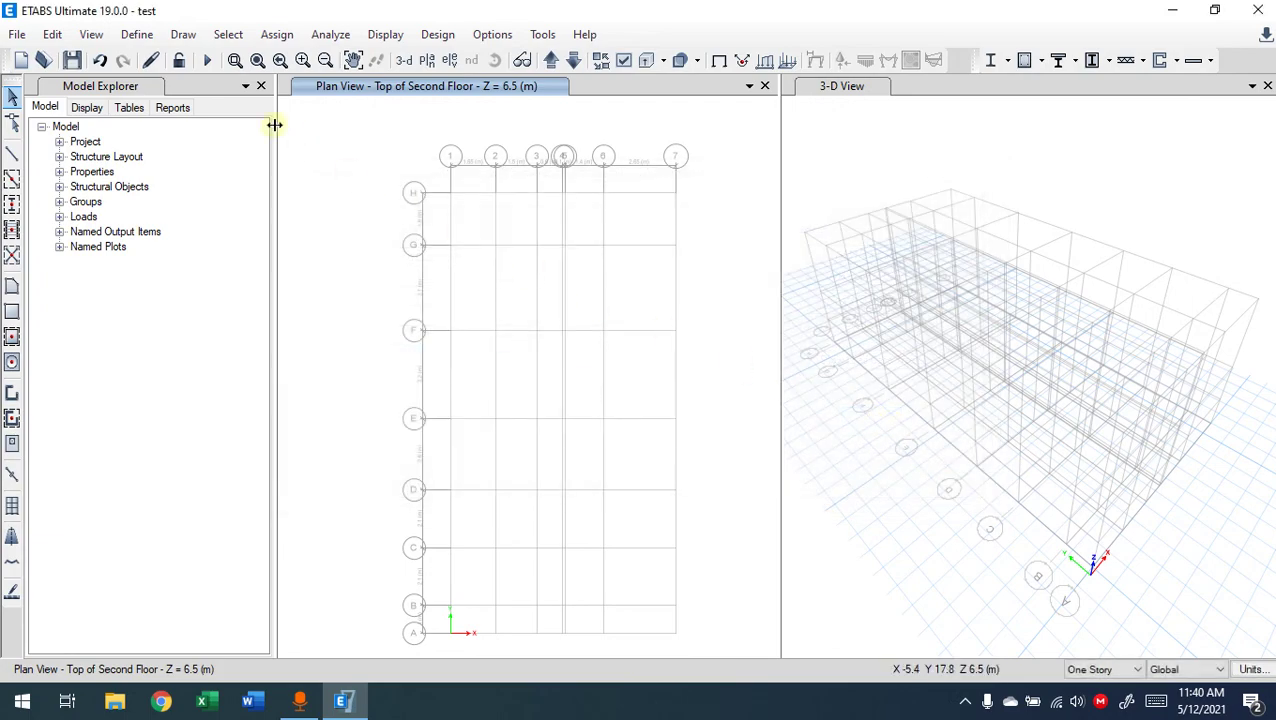
# Start a new load combination and name it 1.2DL+1.6LL
pyautogui.click(137, 36)
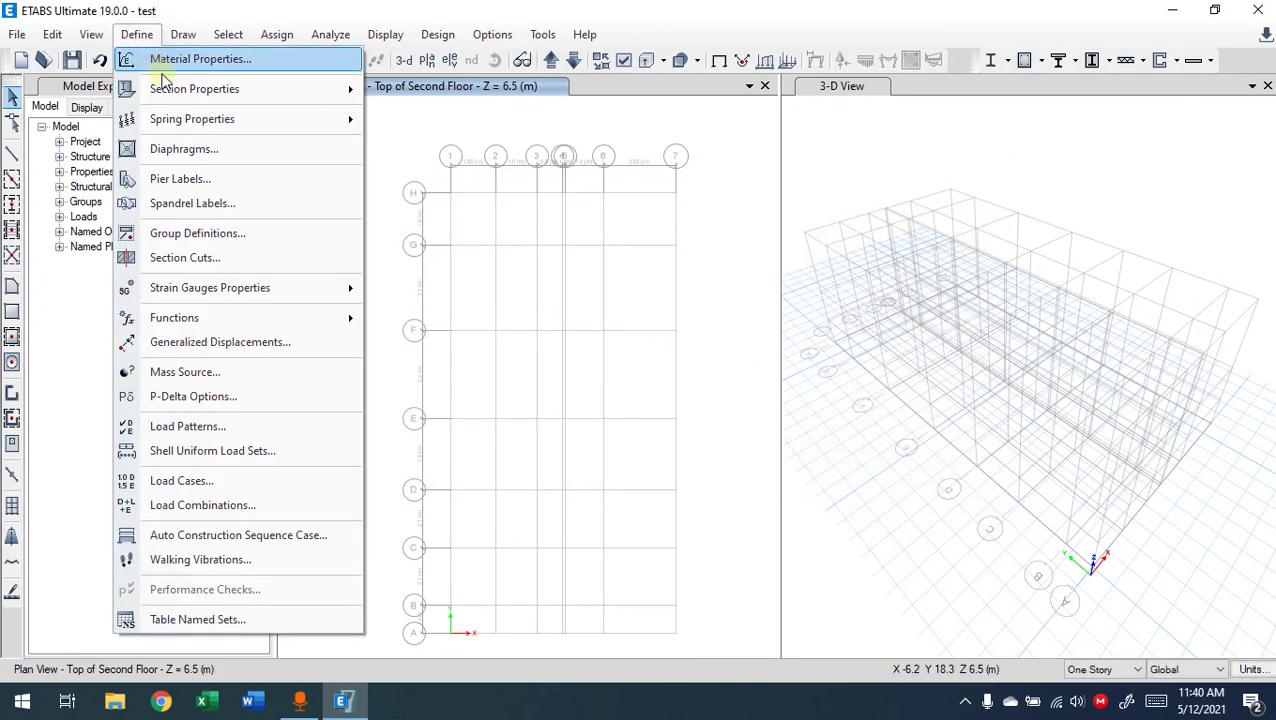
pyautogui.click(204, 508)
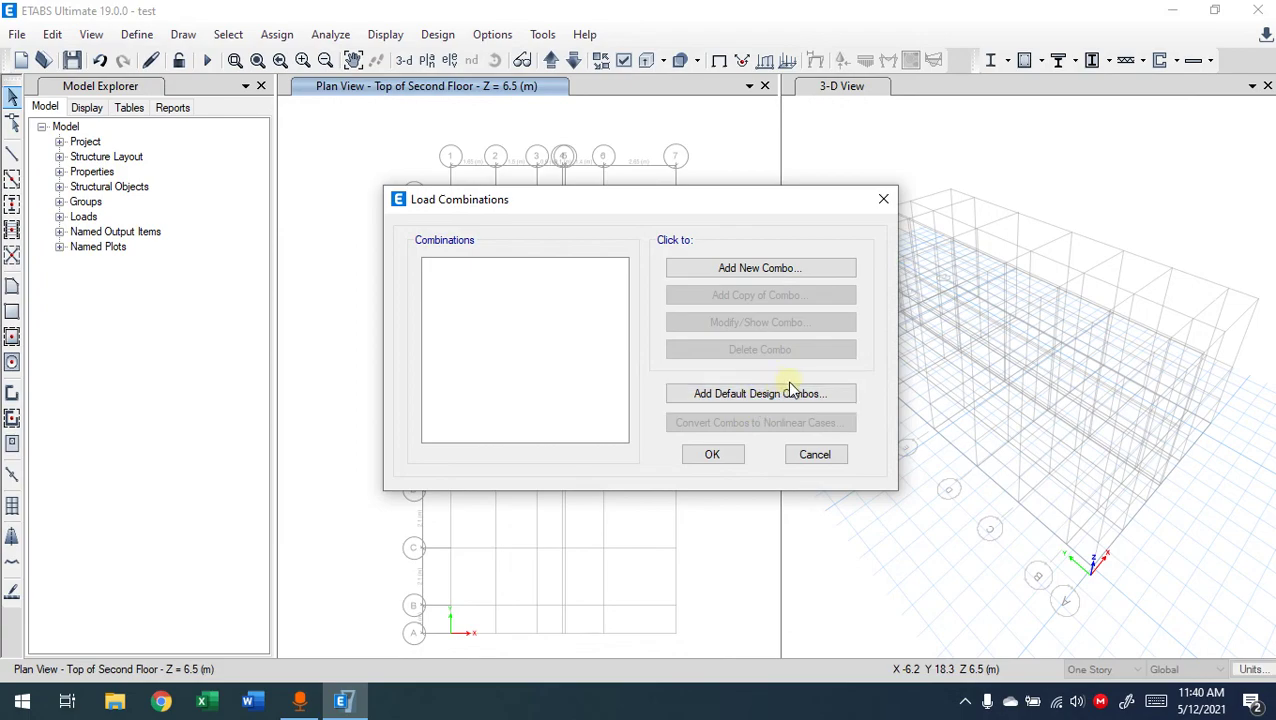
pyautogui.click(752, 272)
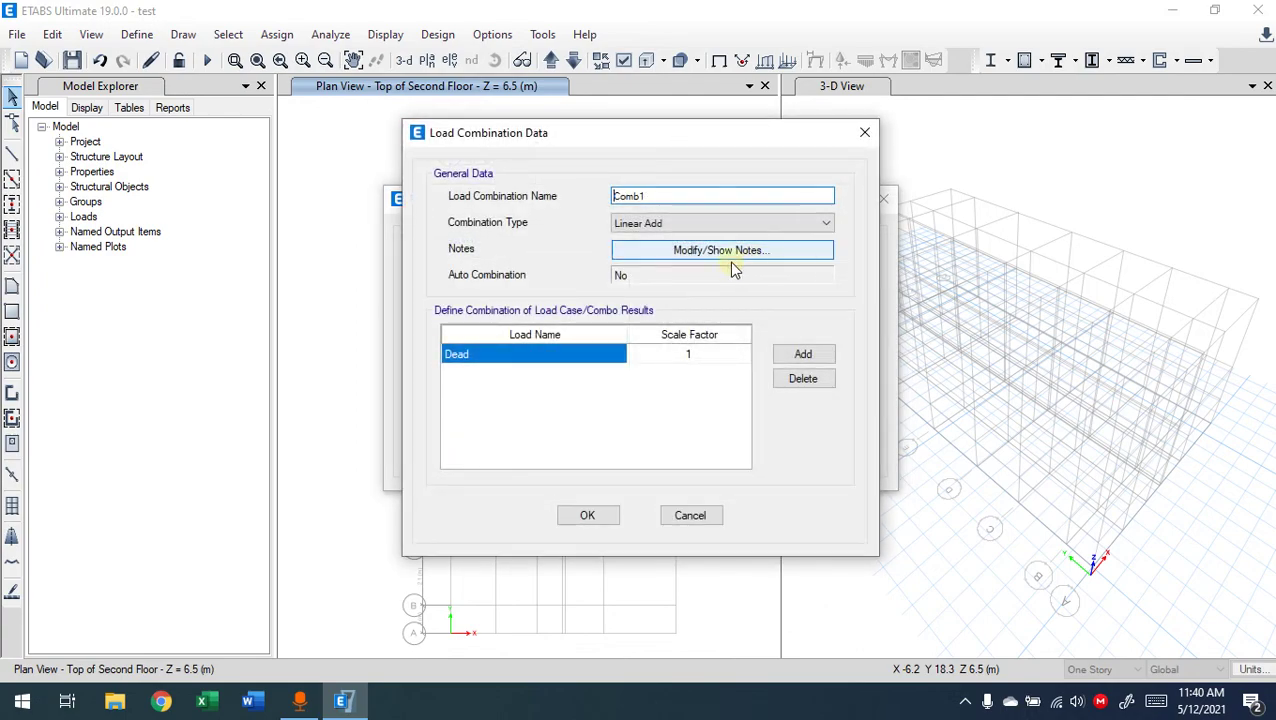
pyautogui.moveTo(652, 194); pyautogui.dragTo(606, 203)
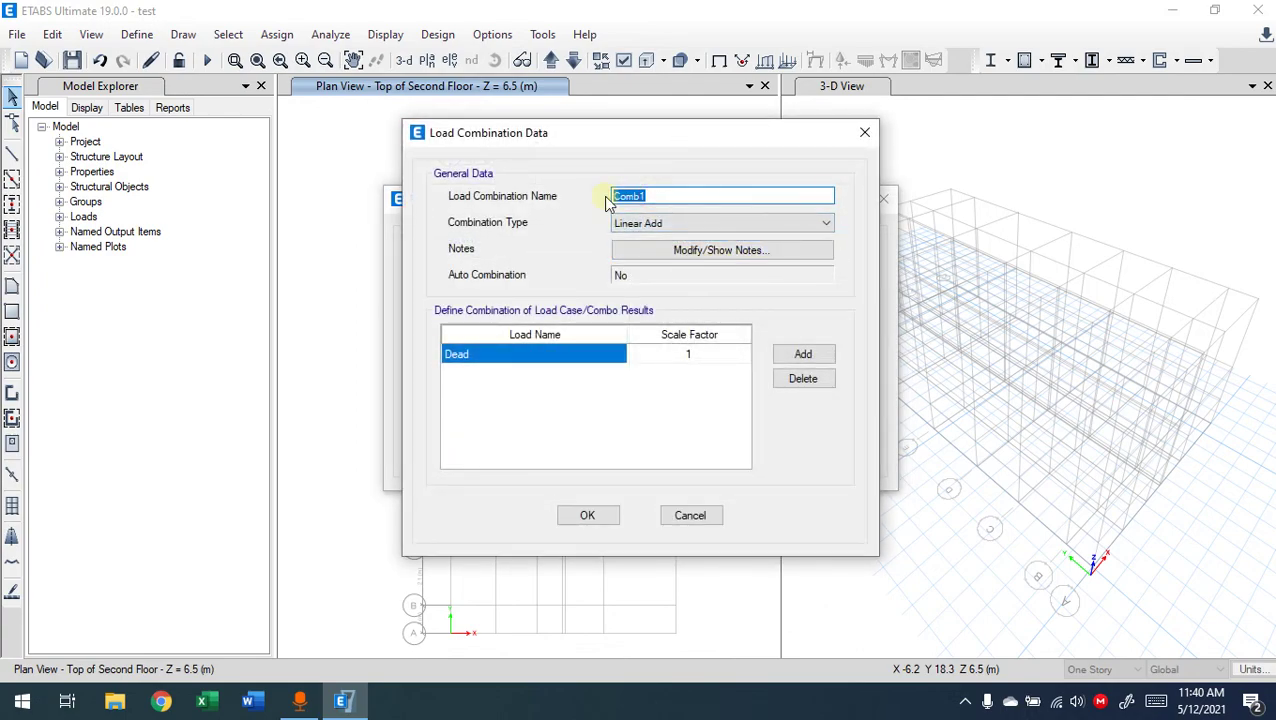
pyautogui.write('1.2')
pyautogui.write('D;')
pyautogui.write('L+')
pyautogui.write('1.6')
pyautogui.write('LL')
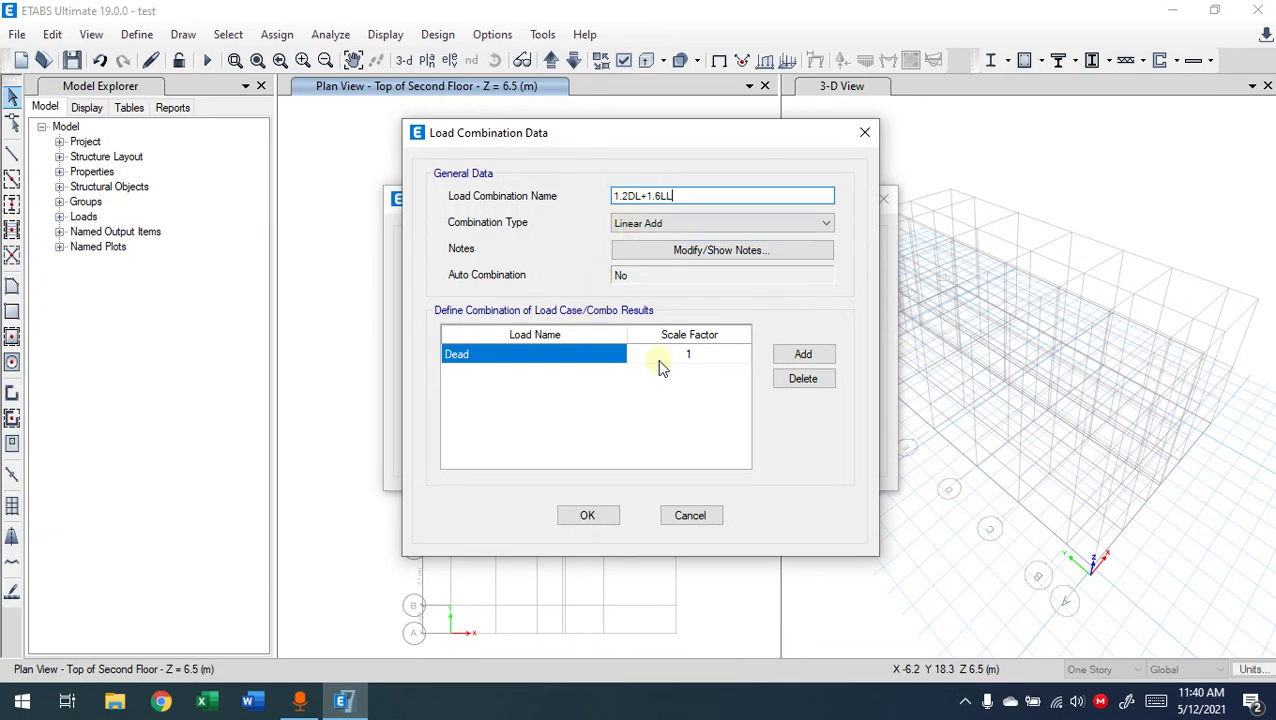
# Set the combination's Dead scale factor to 1.2, add Live with a scale factor of 1.6, and save it
pyautogui.click(699, 360)
pyautogui.write('1.2')
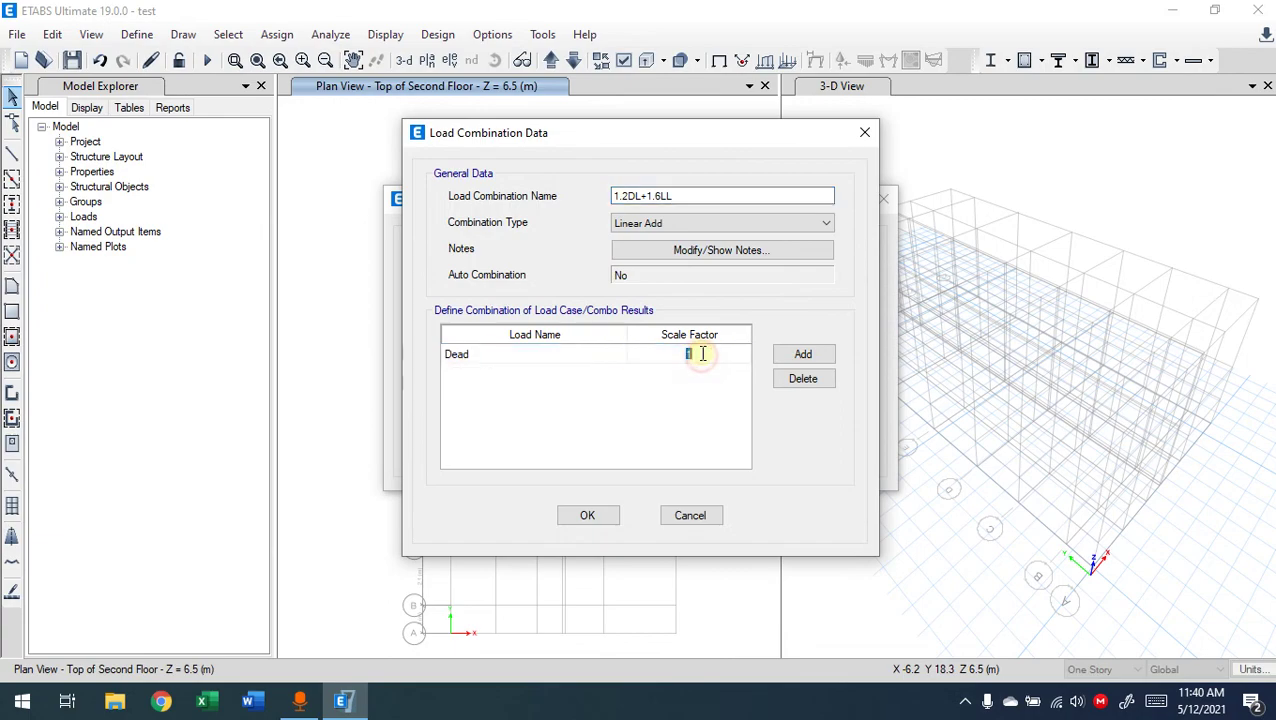
pyautogui.click(812, 352)
pyautogui.click(619, 374)
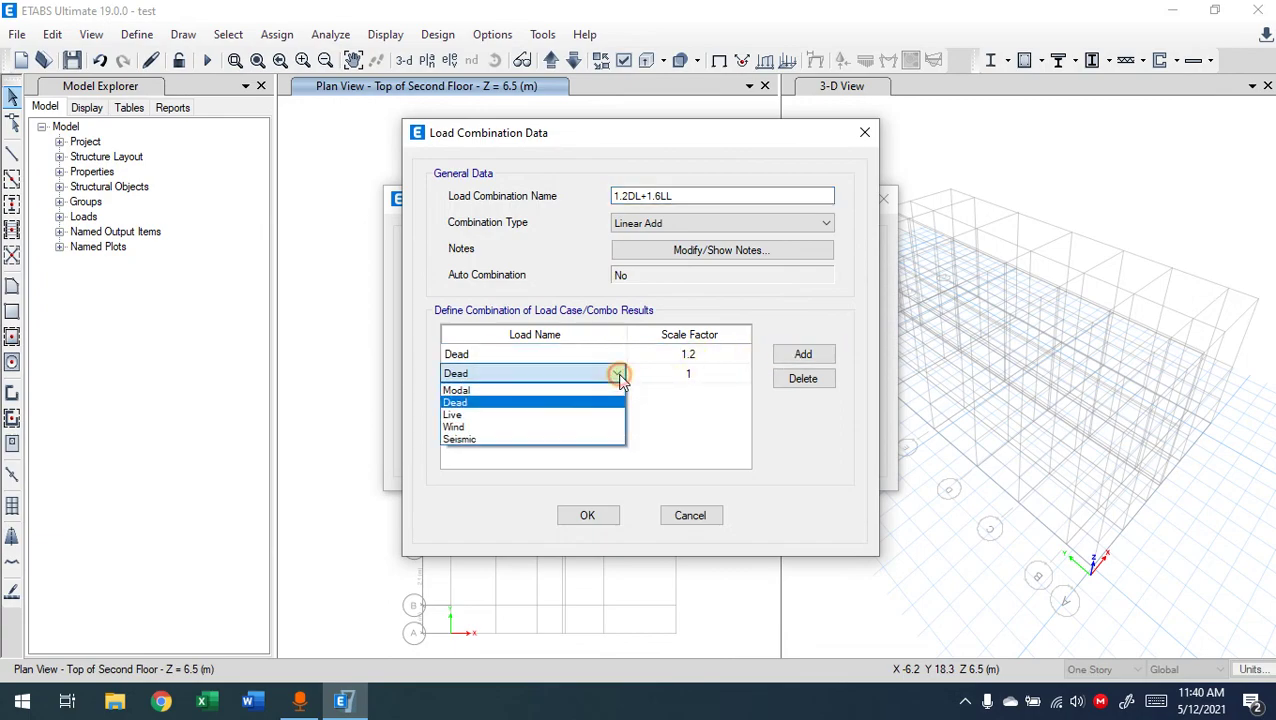
pyautogui.click(513, 414)
pyautogui.click(716, 376)
pyautogui.write('1.6')
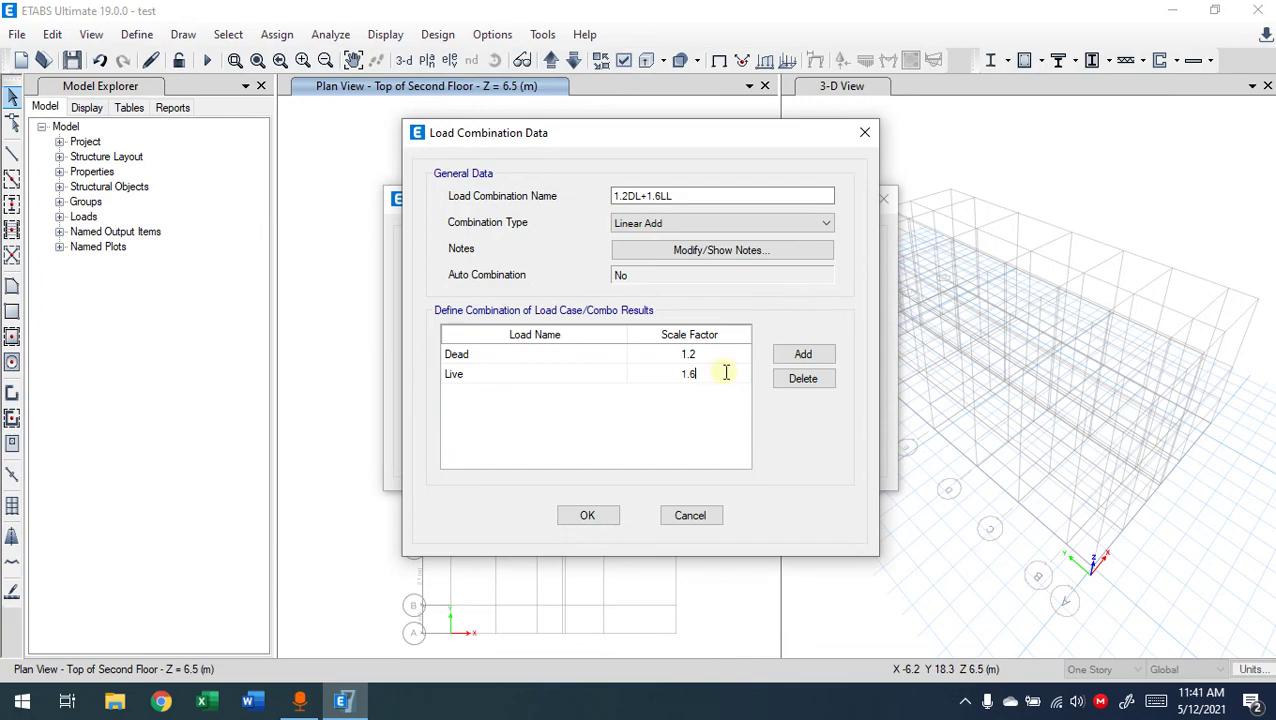
pyautogui.click(587, 515)
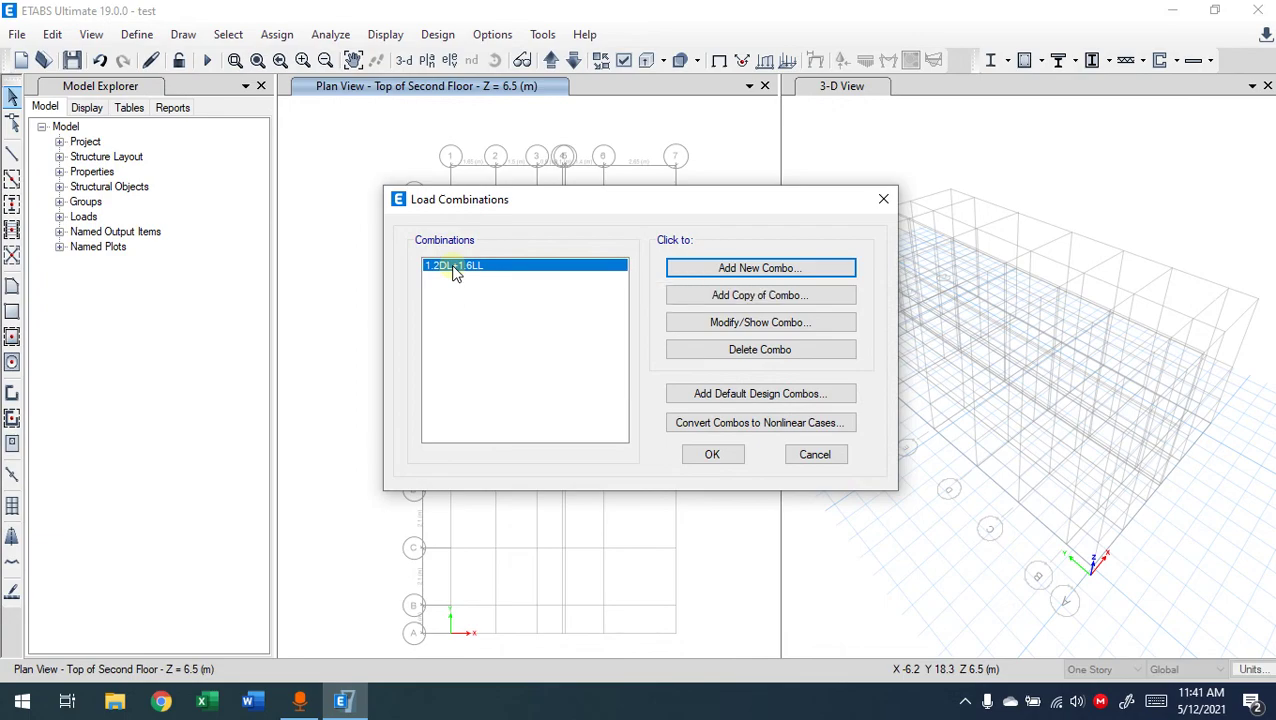
# Review the 1.2DL+1.6LL combination's loads and scale factors, then delete the combination
pyautogui.click(738, 322)
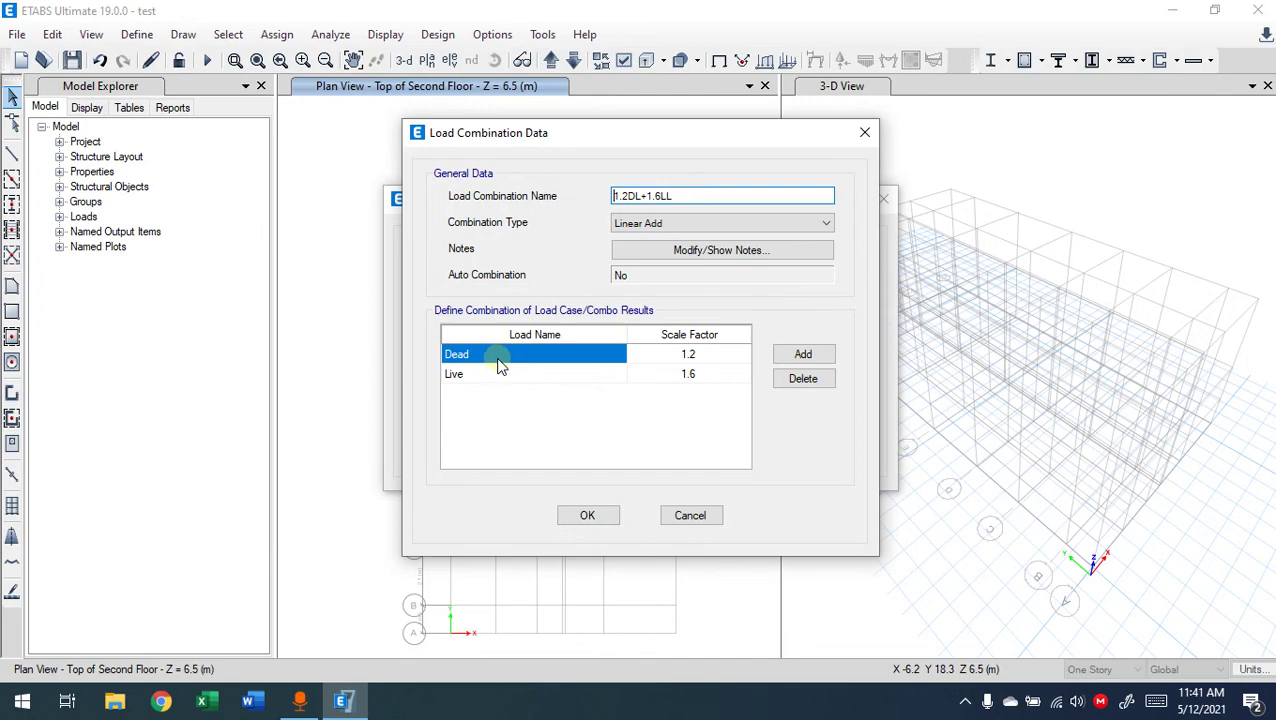
pyautogui.click(688, 516)
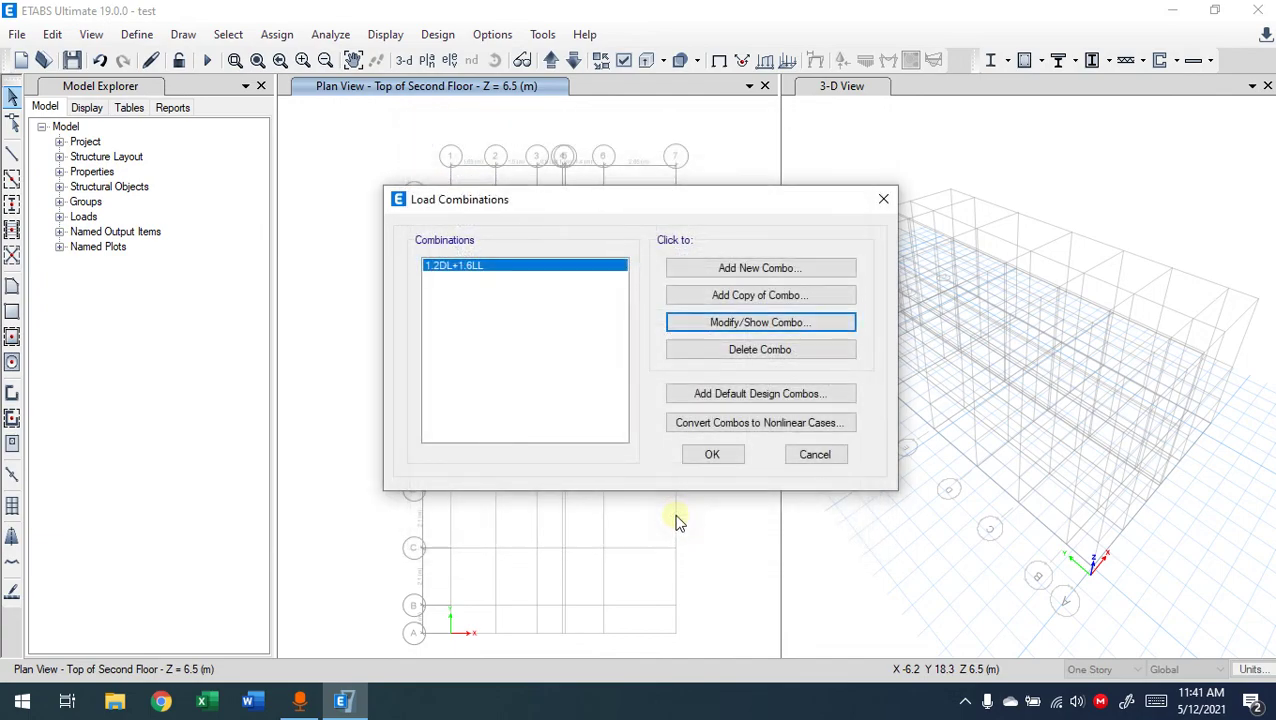
pyautogui.click(742, 358)
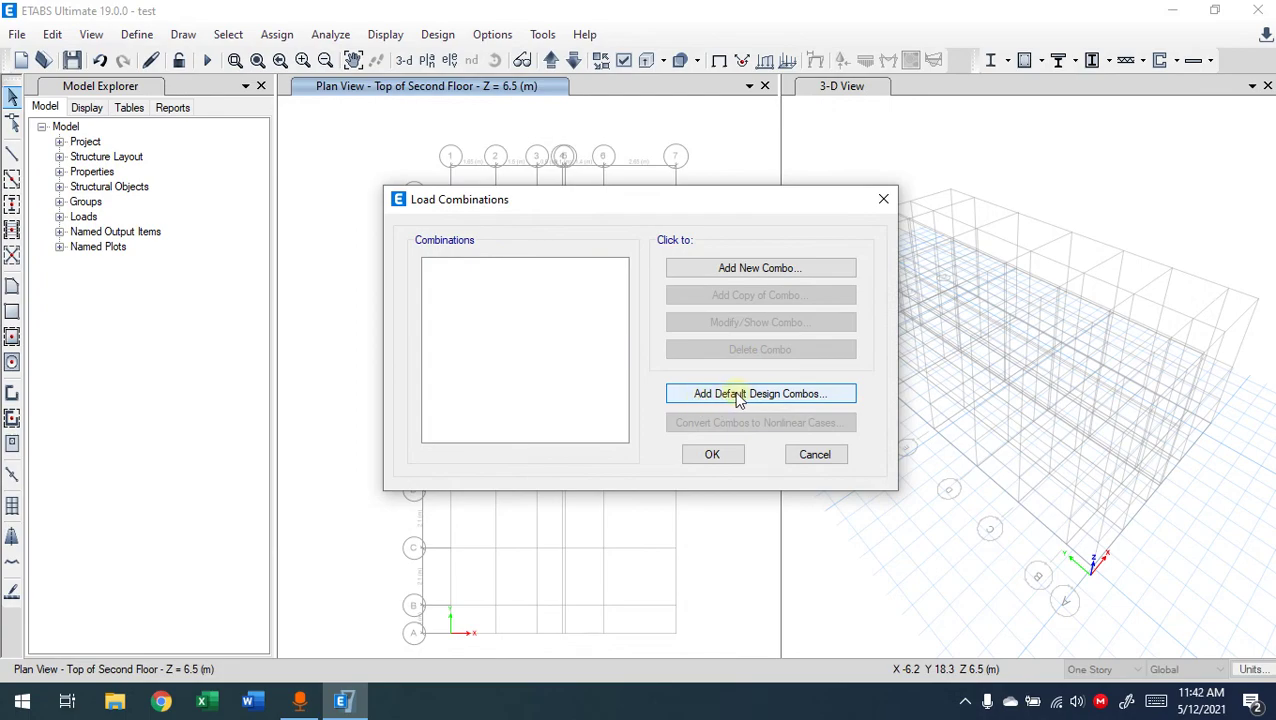
# Add the default design combinations for Concrete Frame, Concrete Shear Wall and Concrete Slab Design
pyautogui.click(748, 395)
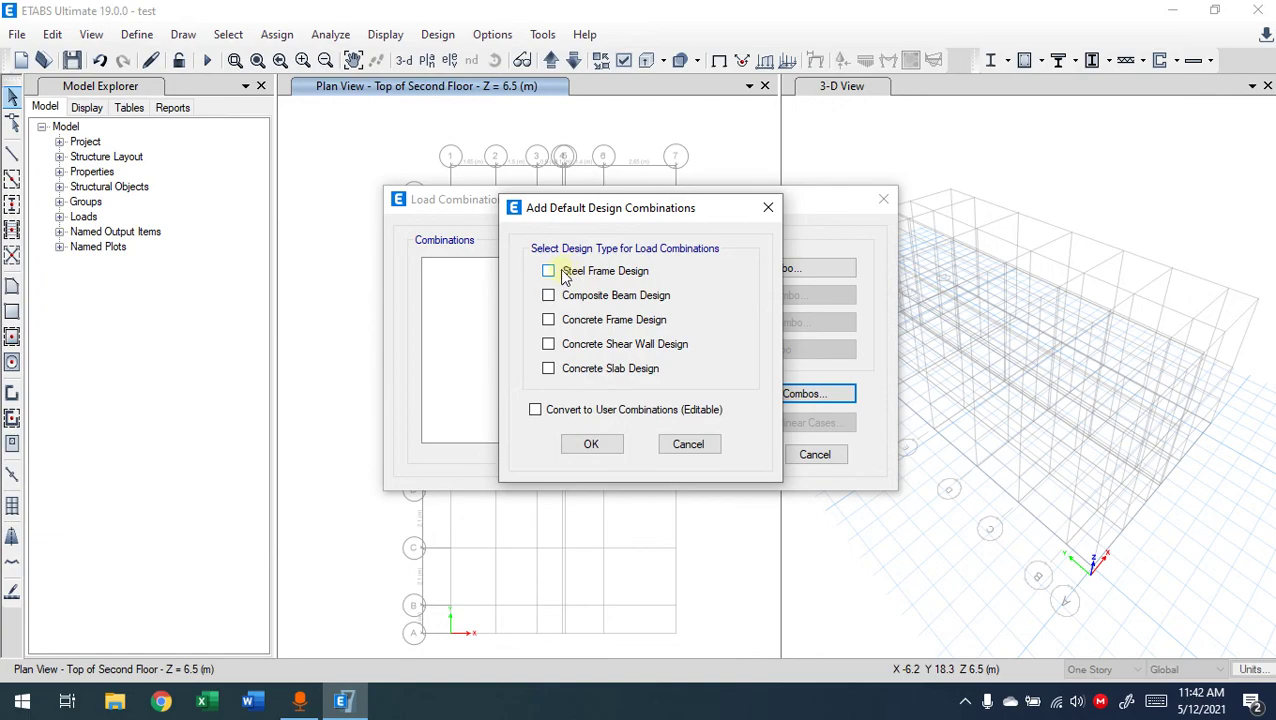
pyautogui.click(551, 320)
pyautogui.click(553, 345)
pyautogui.click(568, 372)
pyautogui.click(580, 443)
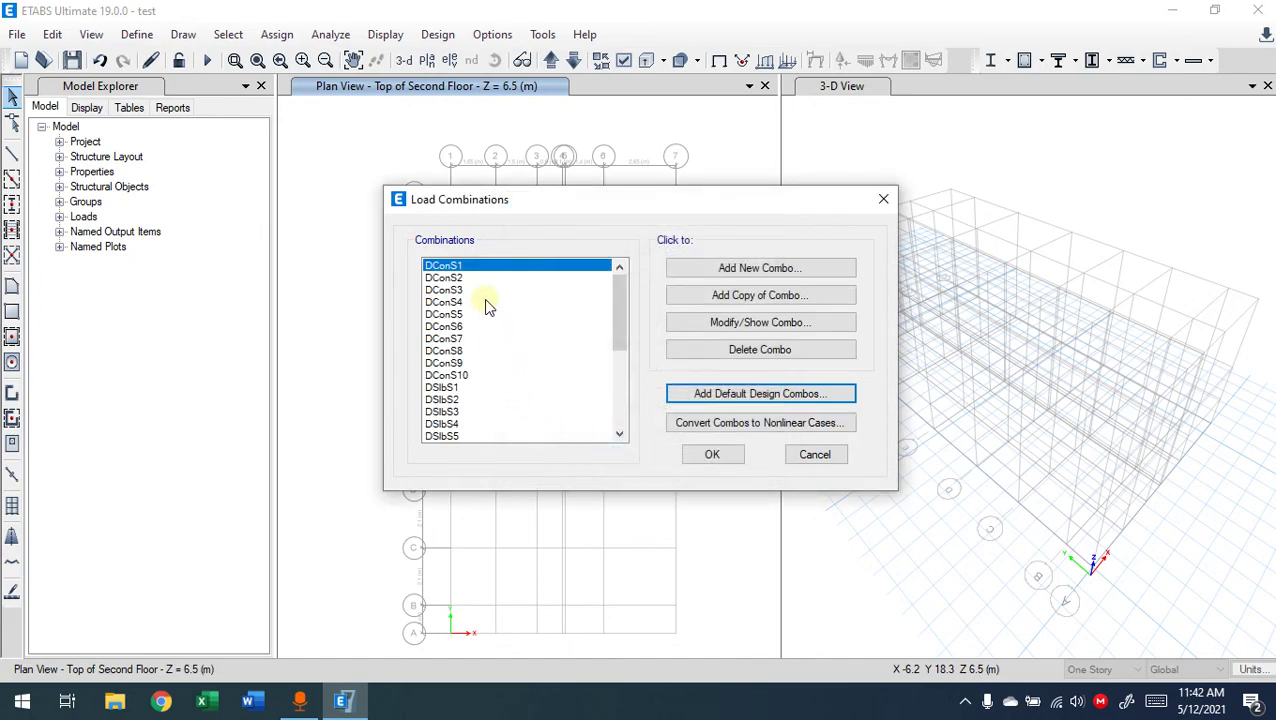
# Look through the generated design combinations and review the loads and scale factors of DWalS10
pyautogui.moveTo(613, 289)
pyautogui.mouseDown()
pyautogui.moveTo(624, 381)
pyautogui.moveTo(610, 270)
pyautogui.mouseUp()
pyautogui.moveTo(609, 345); pyautogui.dragTo(621, 407)
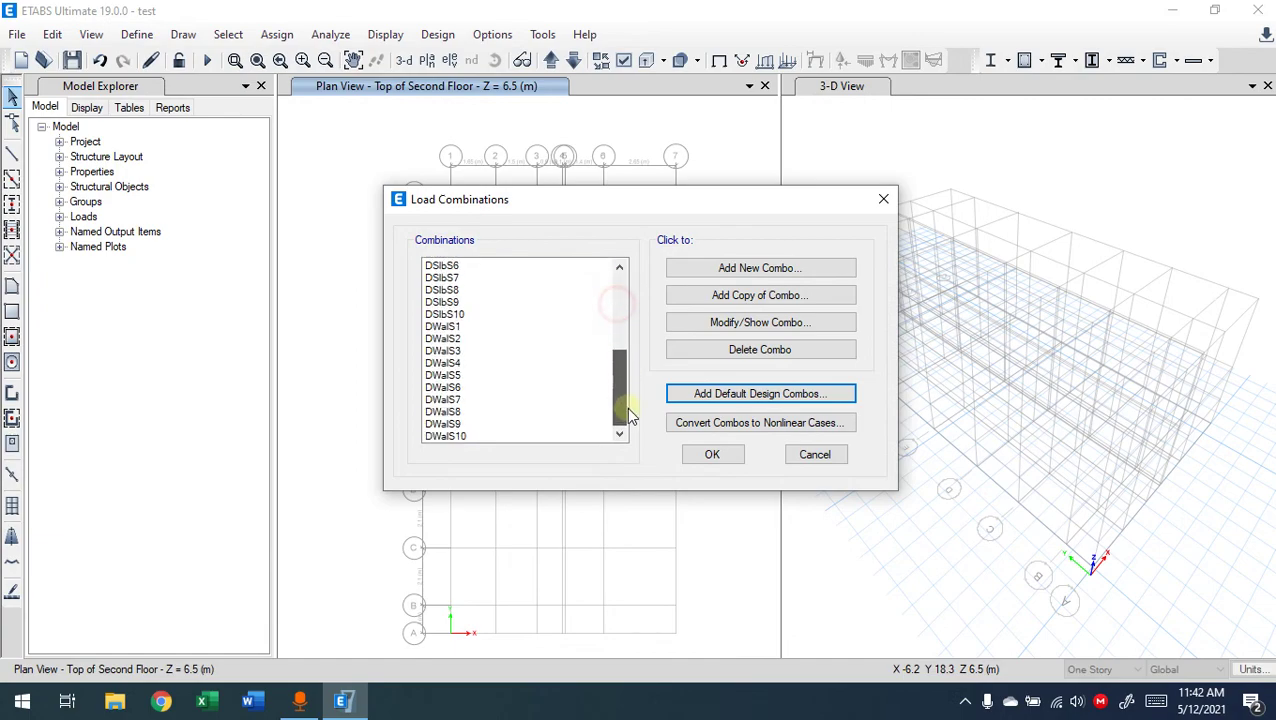
pyautogui.click(476, 436)
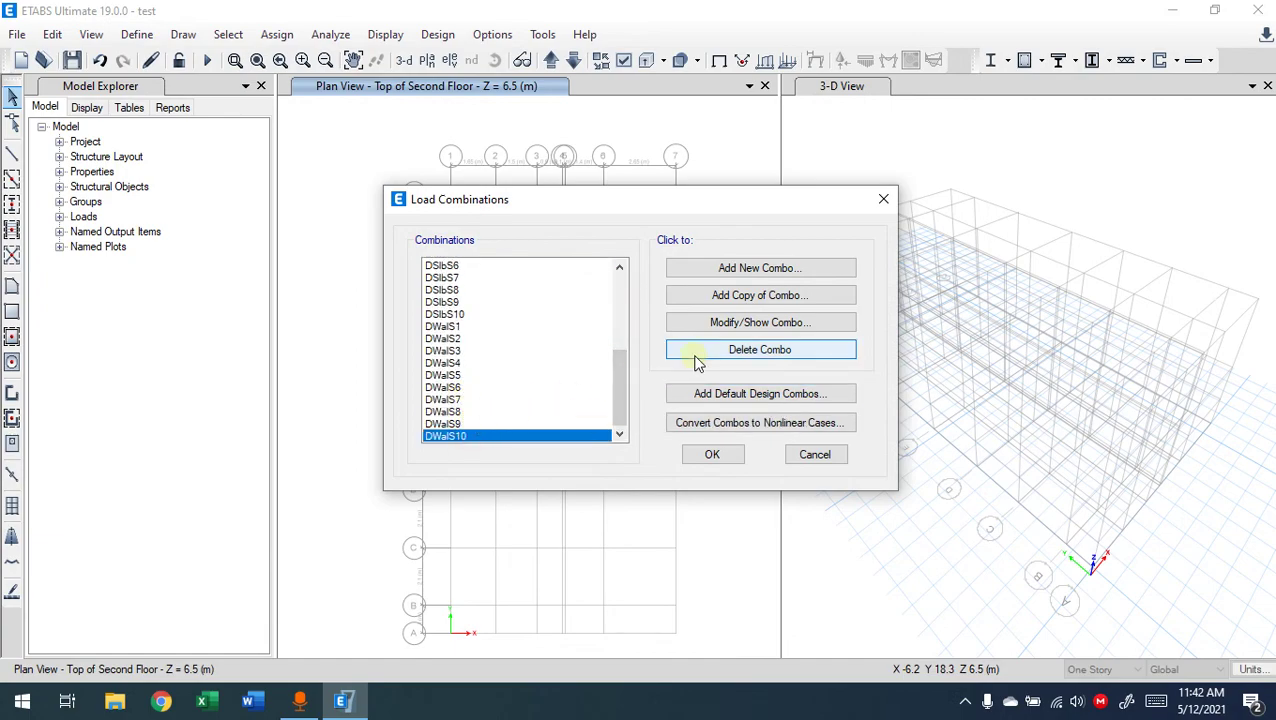
pyautogui.click(712, 322)
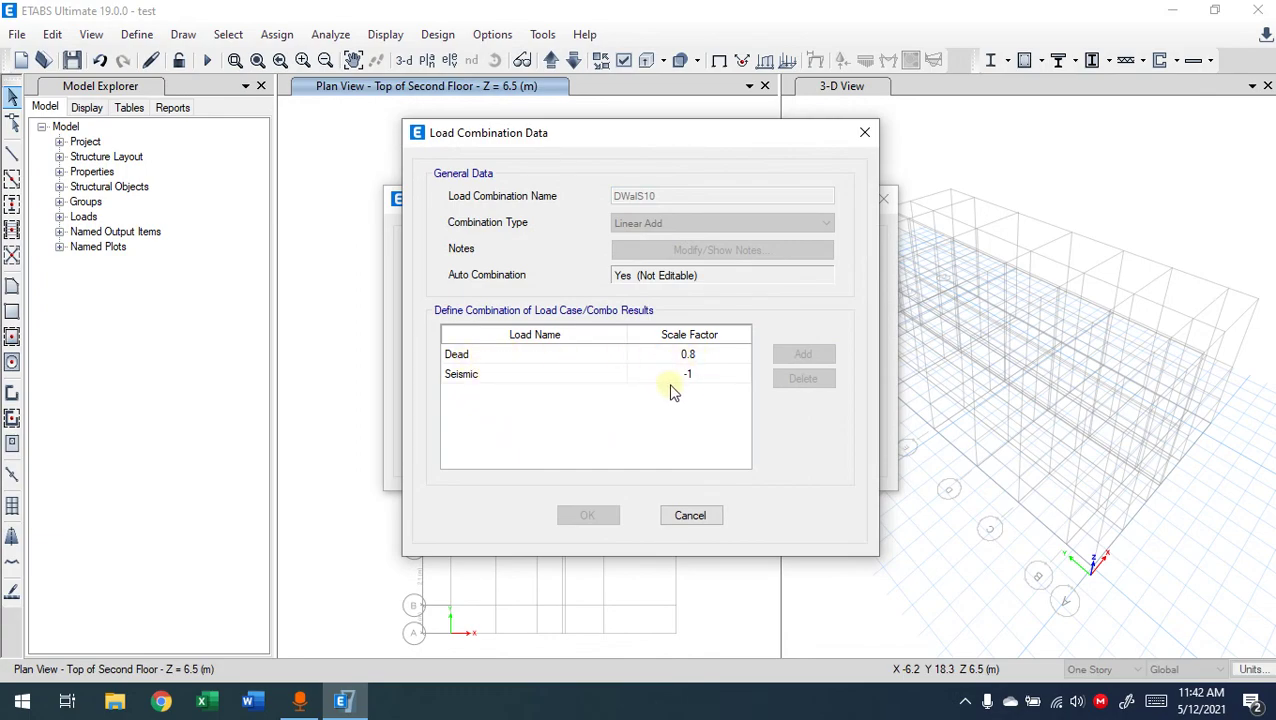
pyautogui.click(704, 518)
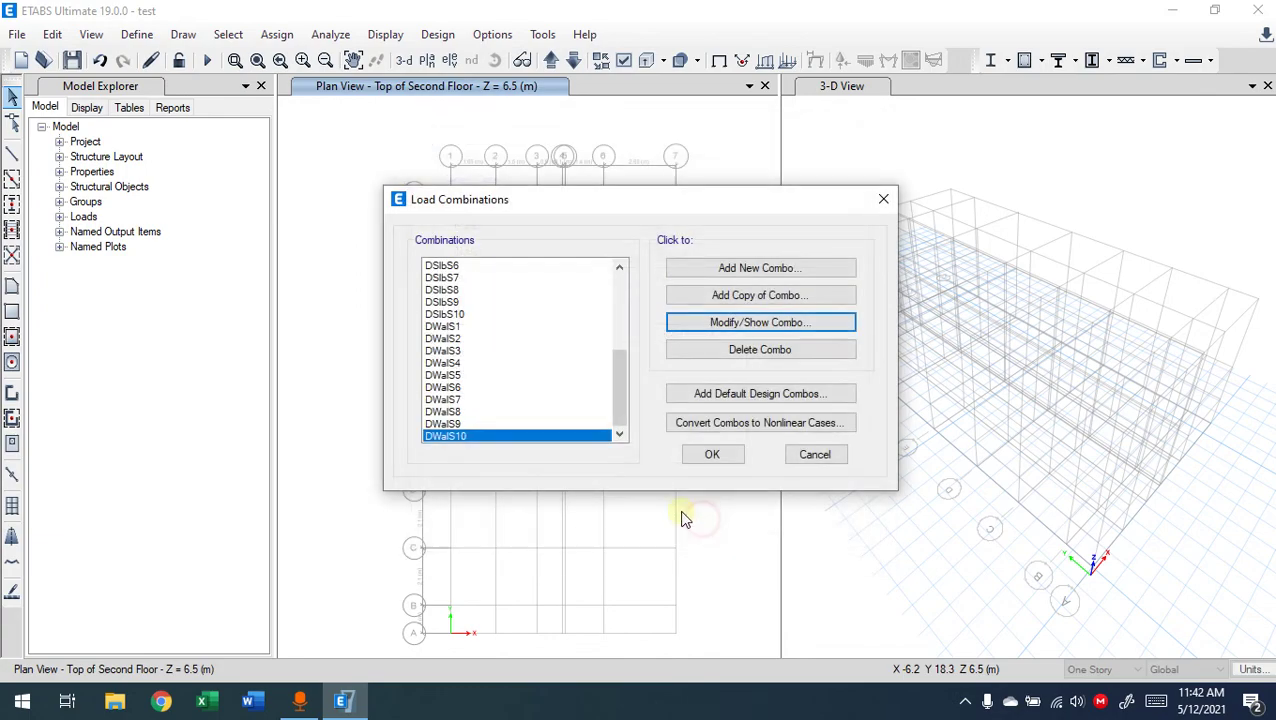
# Review the loads and scale factors of combinations DWalS9 and DWalS8
pyautogui.click(476, 423)
pyautogui.click(757, 322)
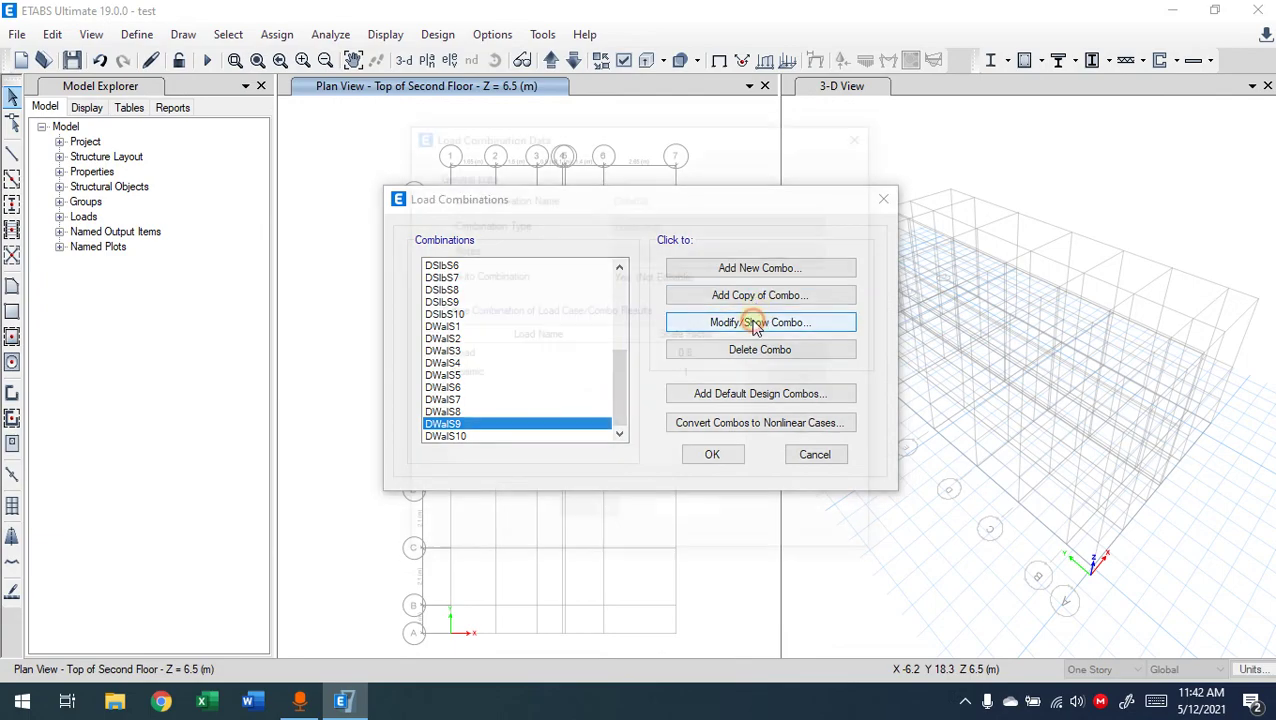
pyautogui.click(694, 520)
pyautogui.click(476, 411)
pyautogui.click(726, 322)
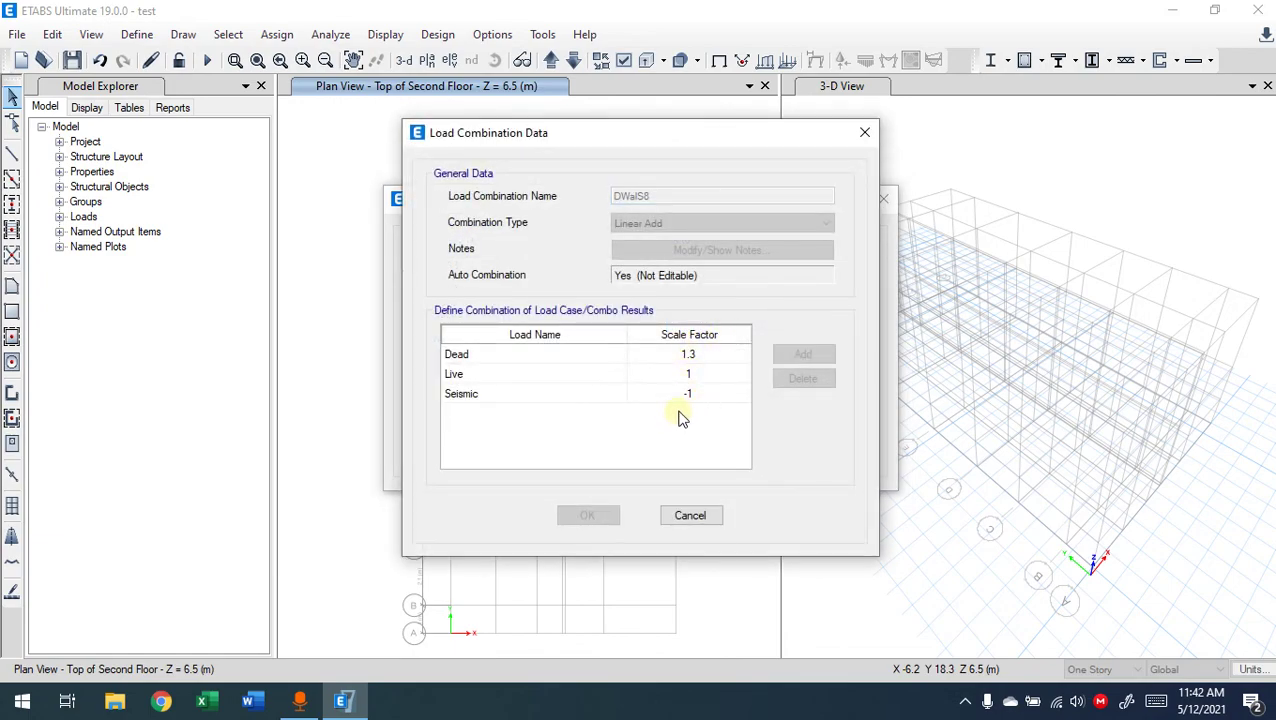
pyautogui.click(700, 515)
# Review the loads and scale factors of combinations DWalS7 and DWalS4
pyautogui.click(508, 399)
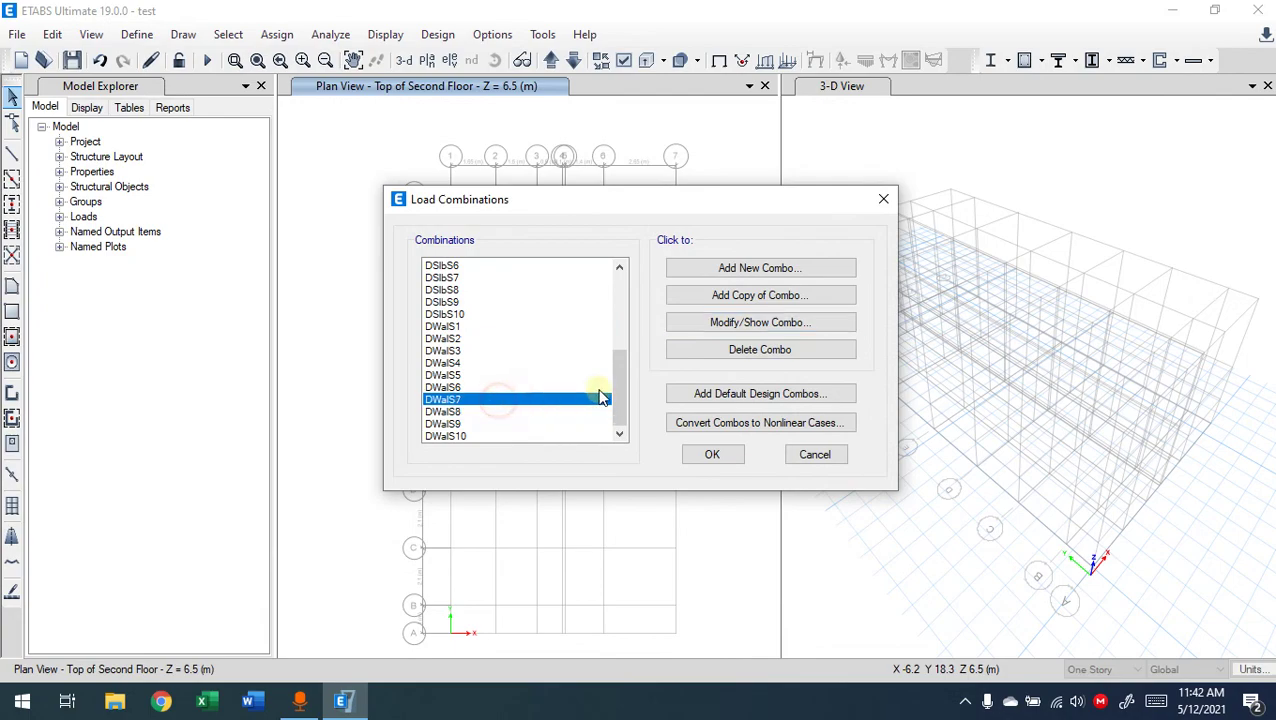
pyautogui.click(770, 322)
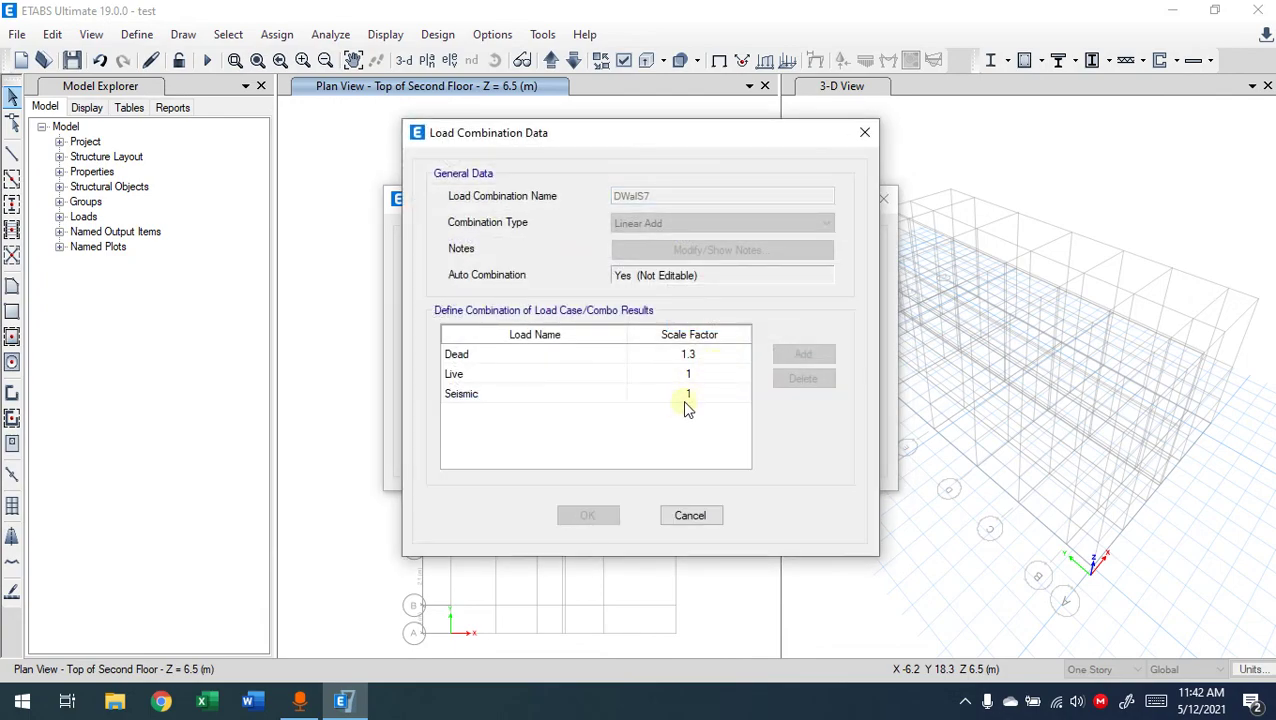
pyautogui.click(690, 515)
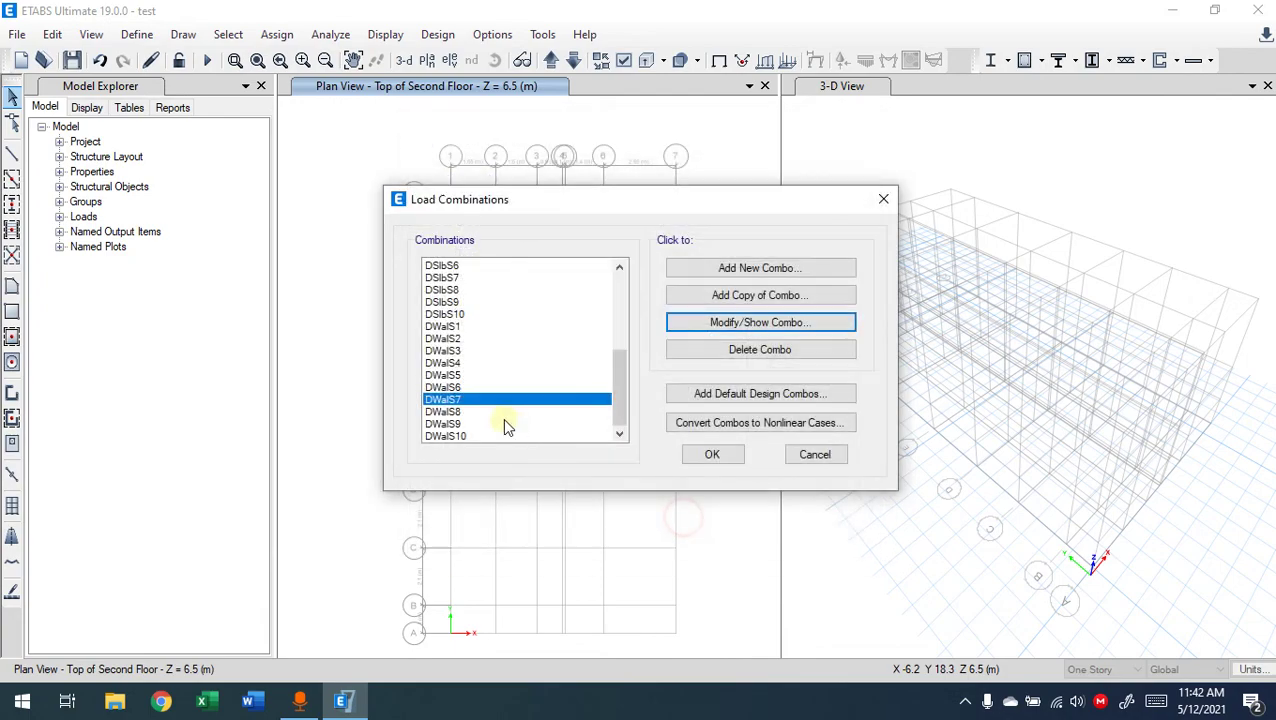
pyautogui.click(467, 387)
pyautogui.click(466, 363)
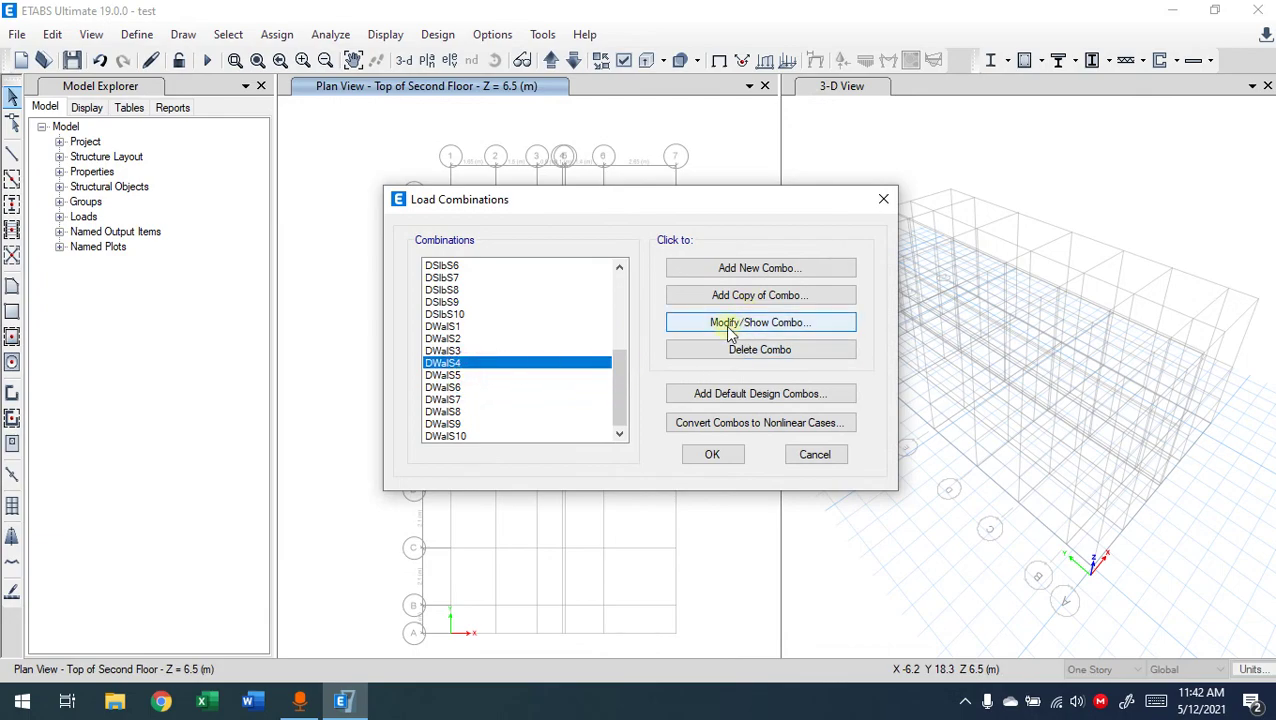
pyautogui.click(746, 325)
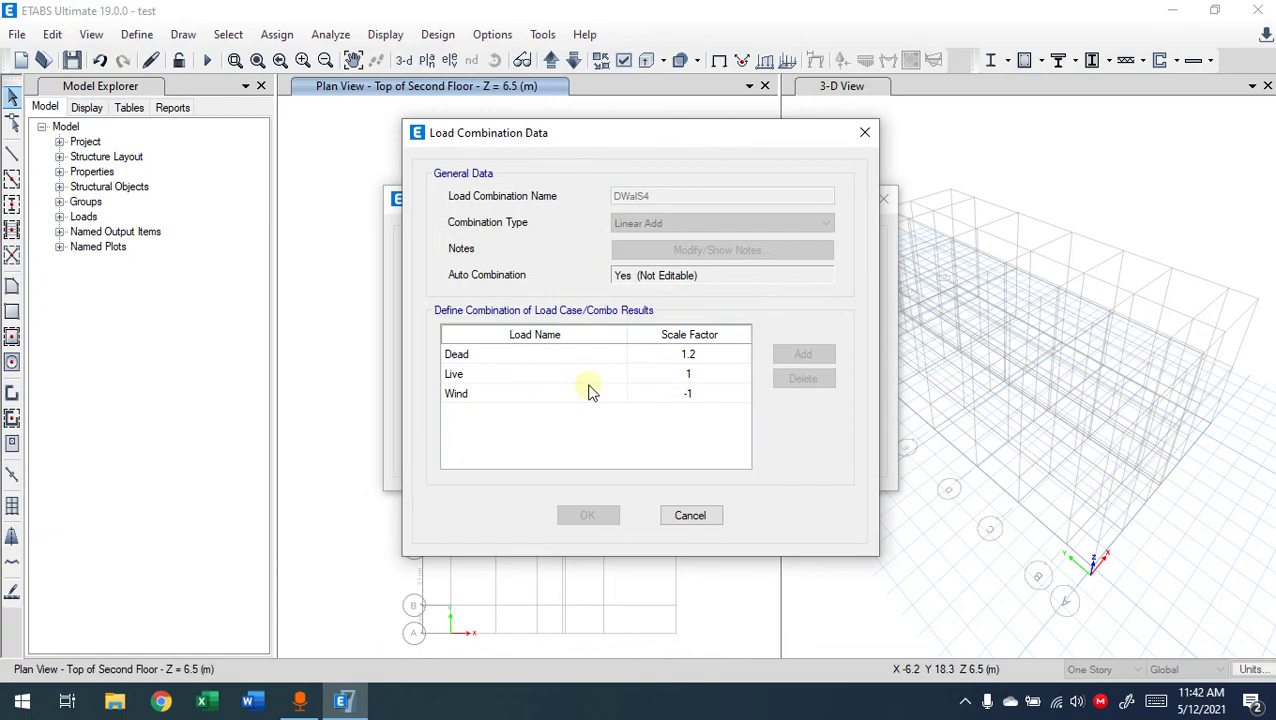
pyautogui.click(706, 515)
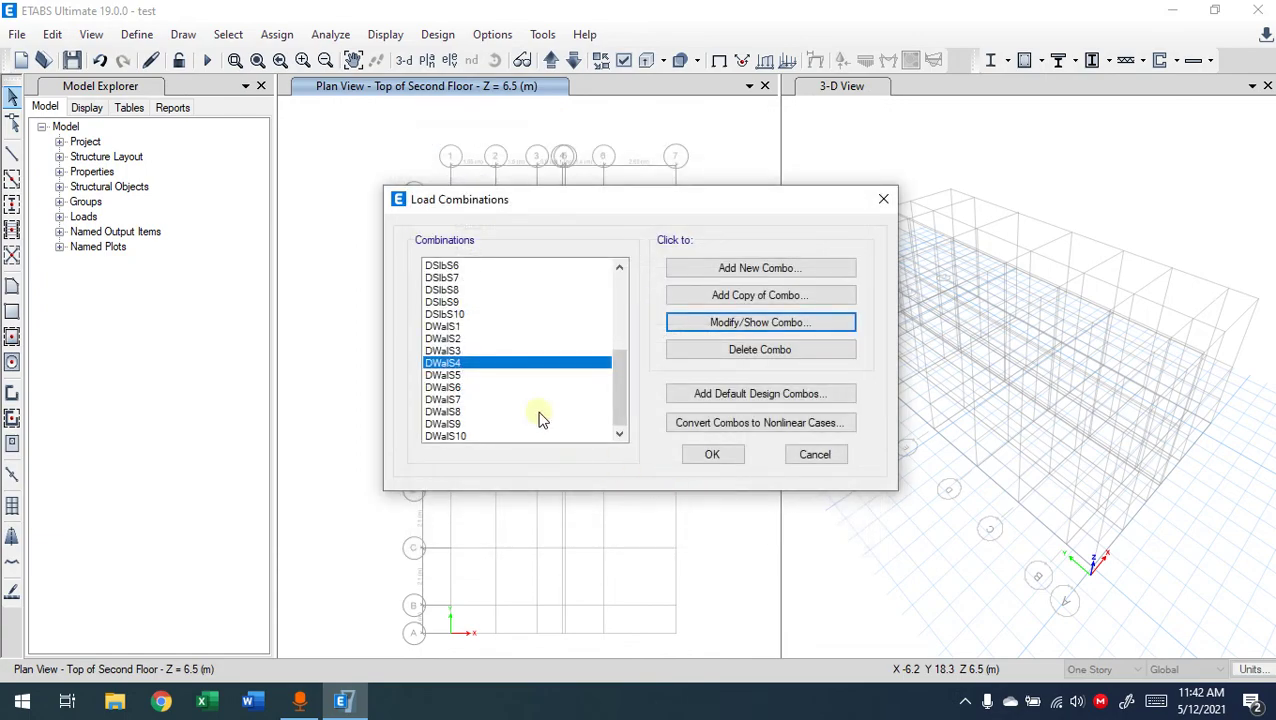
# Check the full list of default design combinations from DWalS back to DConS and accept the load combinations
pyautogui.moveTo(622, 388)
pyautogui.mouseDown()
pyautogui.moveTo(619, 279)
pyautogui.moveTo(632, 408)
pyautogui.mouseUp()
pyautogui.moveTo(518, 205); pyautogui.dragTo(493, 182)
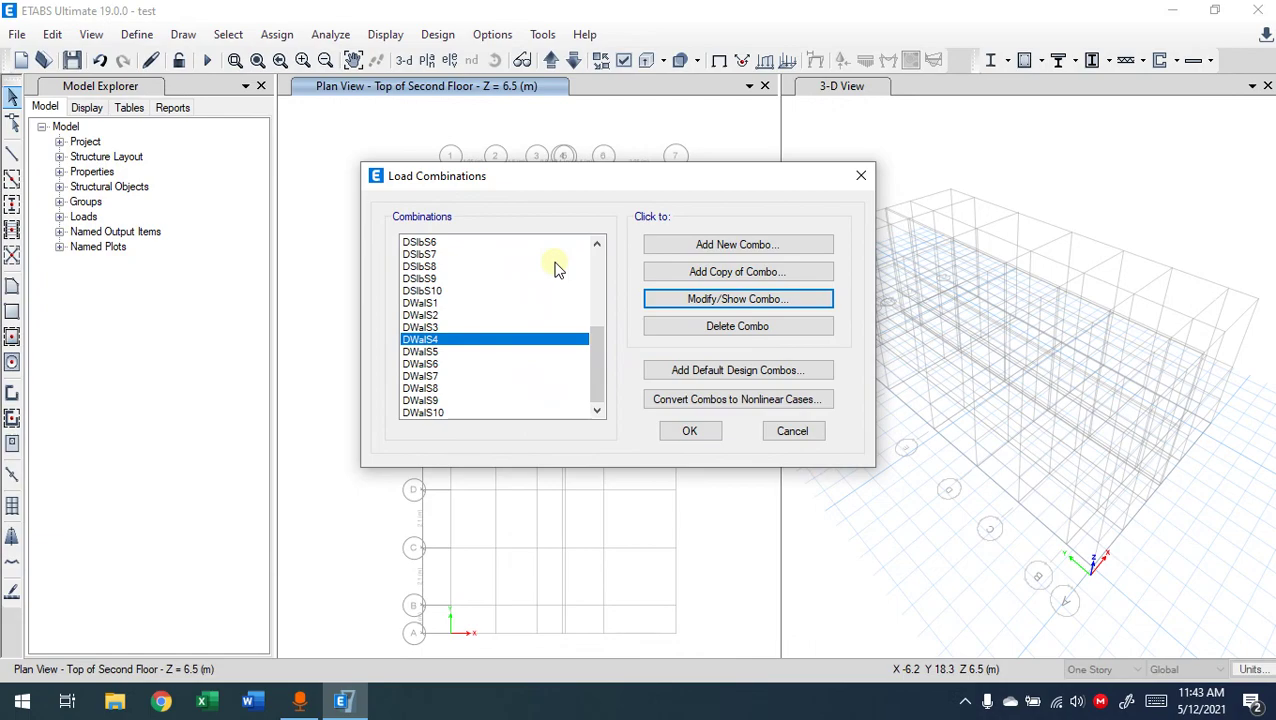
pyautogui.moveTo(598, 381); pyautogui.dragTo(606, 285)
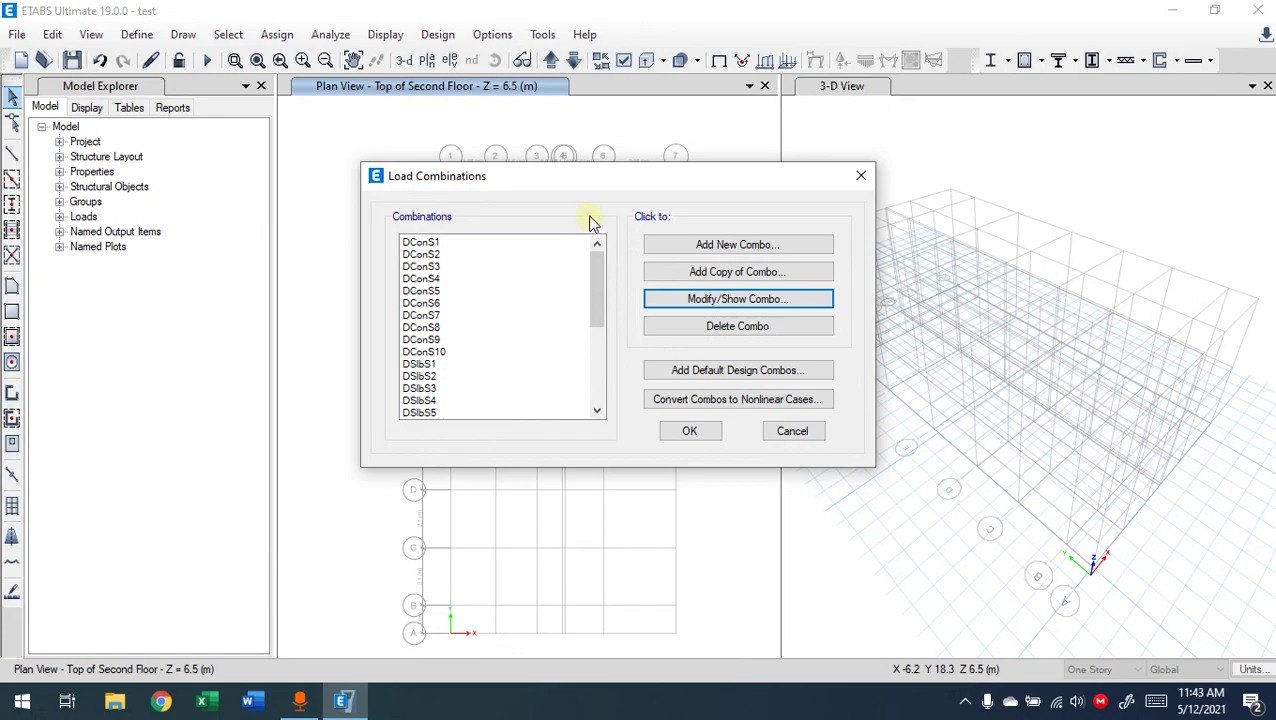
pyautogui.click(690, 432)
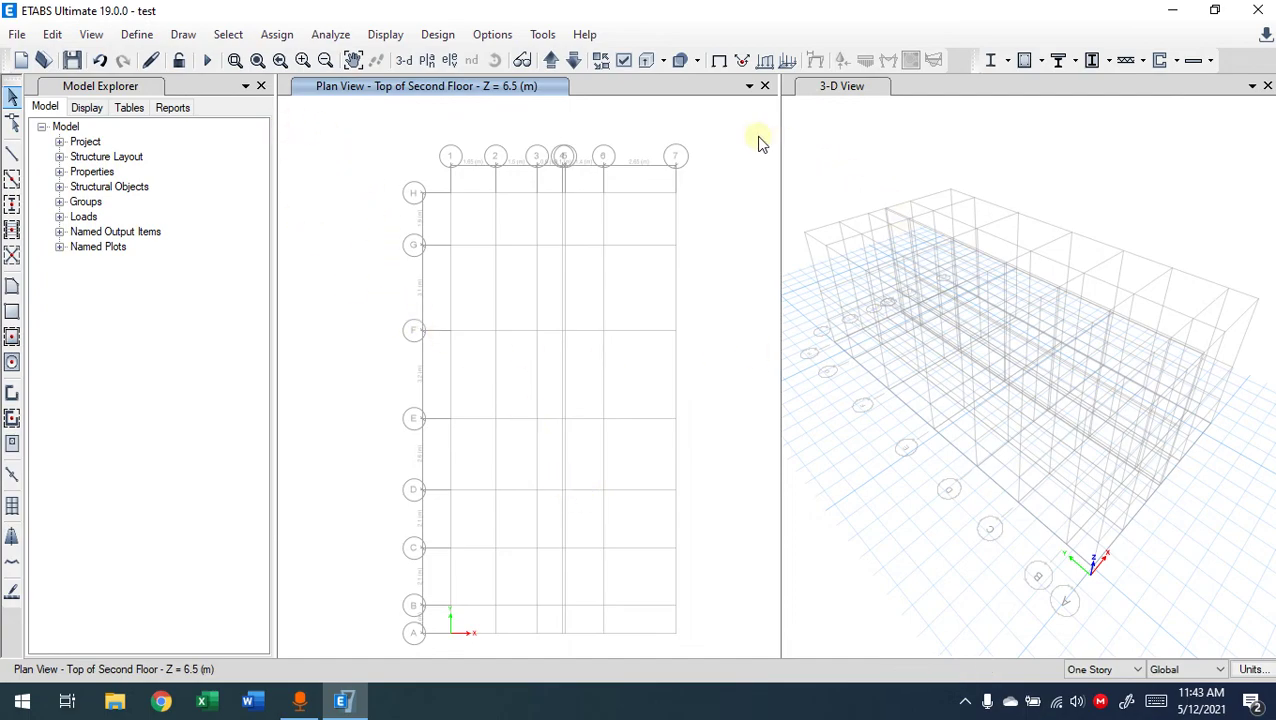
pyautogui.click(137, 34)
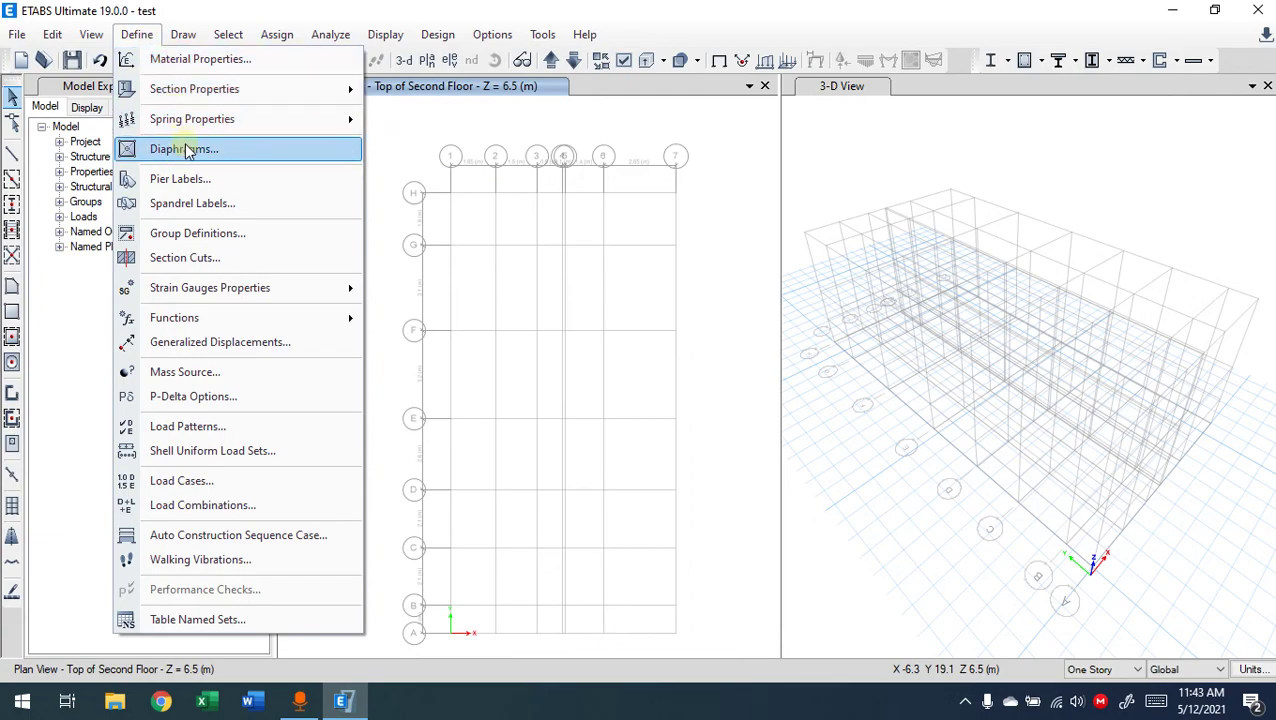
pyautogui.moveTo(245, 86)
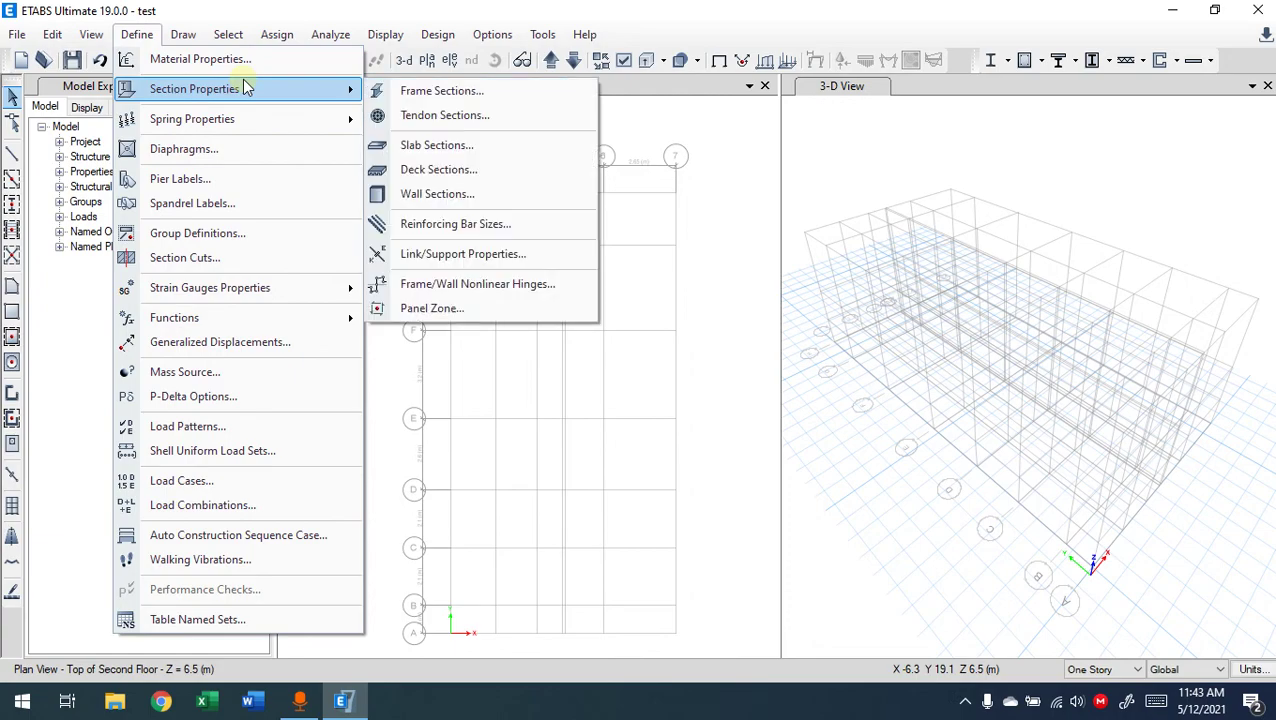